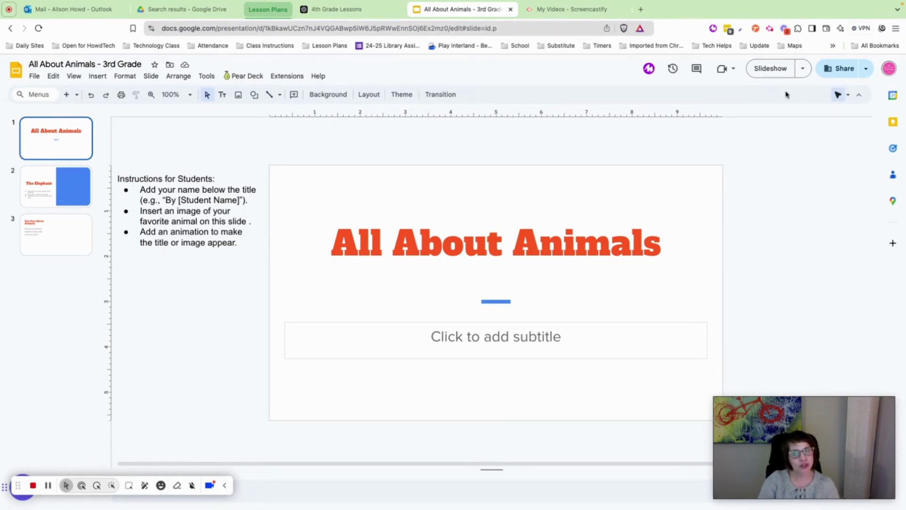
Preview the title slide as a full-screen slideshow and return to the editor.
left_click(774, 73)
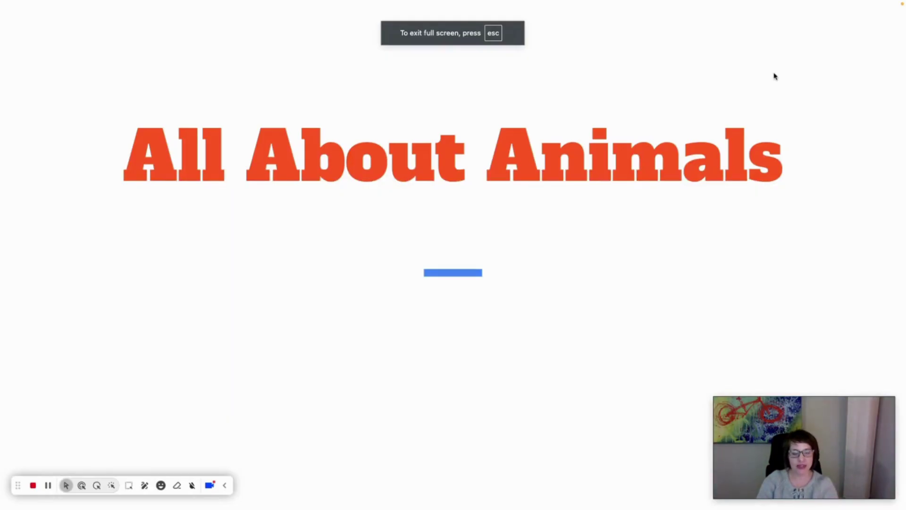
key("Escape")
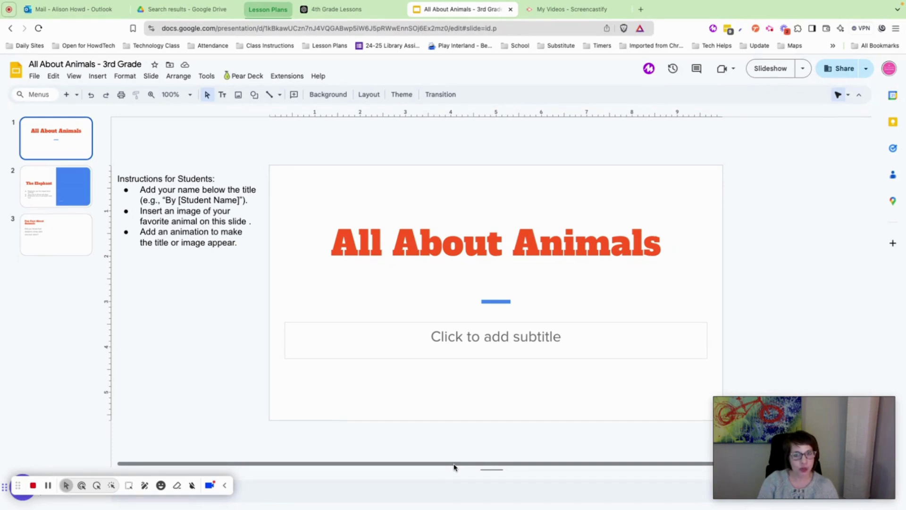
scroll(454, 467, "left", 1)
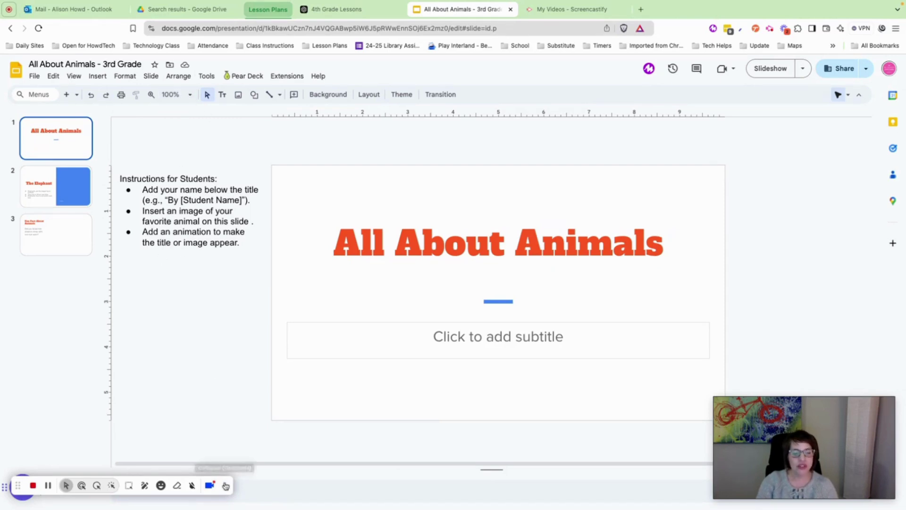
View the slide at Fit, 50%, 75% and 90% zoom, and finish at 100% zoom.
left_click(224, 486)
left_click(188, 96)
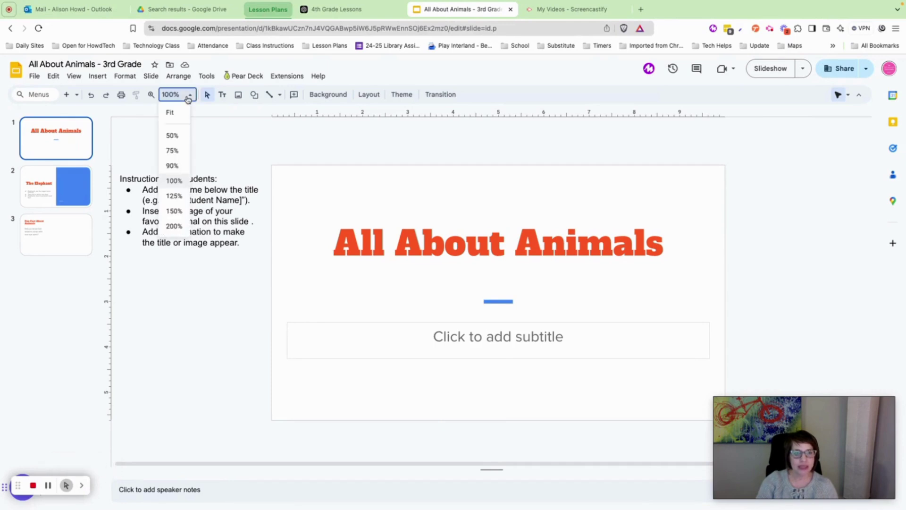
left_click(176, 111)
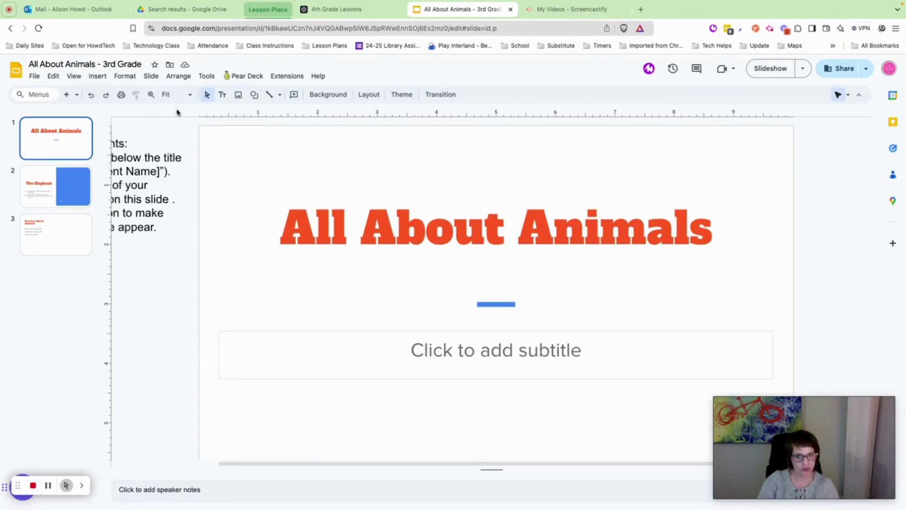
left_click(191, 97)
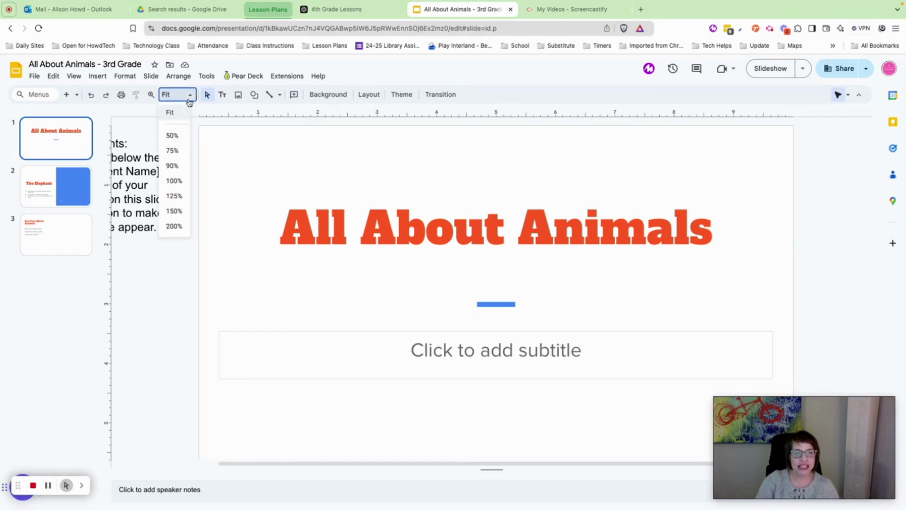
left_click(179, 133)
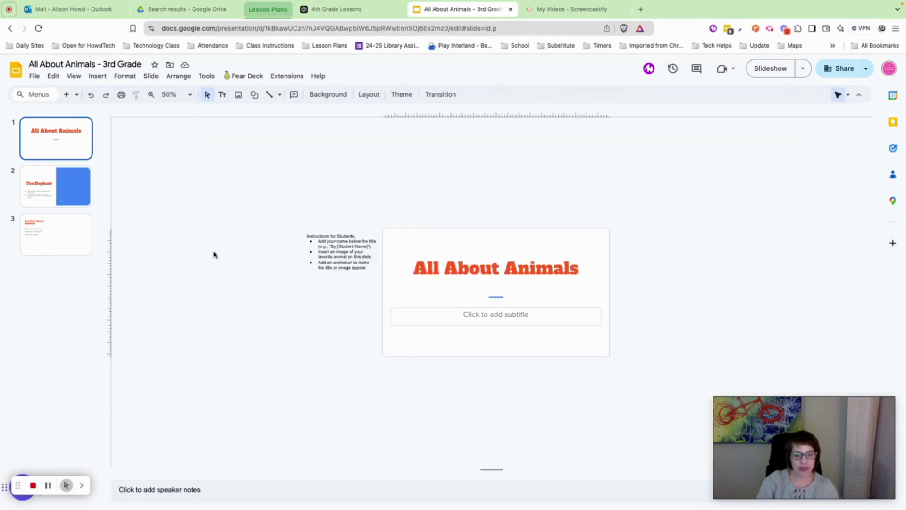
left_click(191, 97)
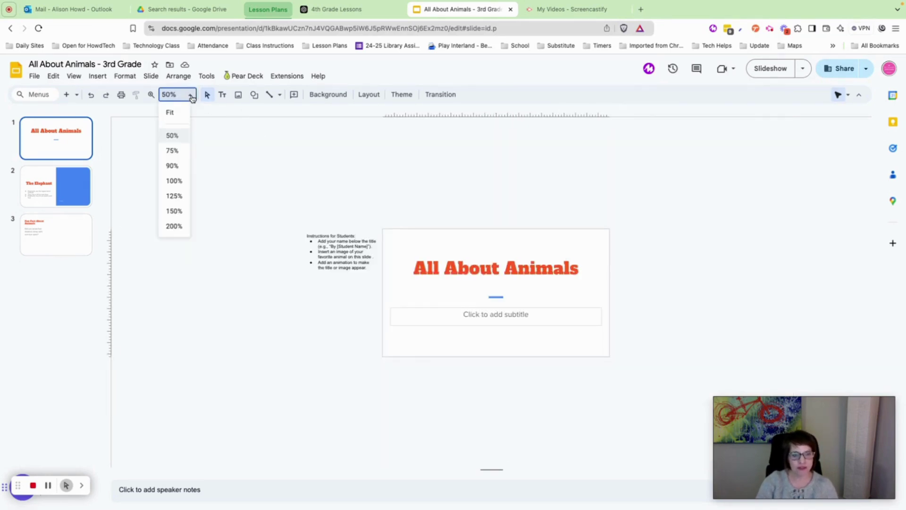
left_click(185, 151)
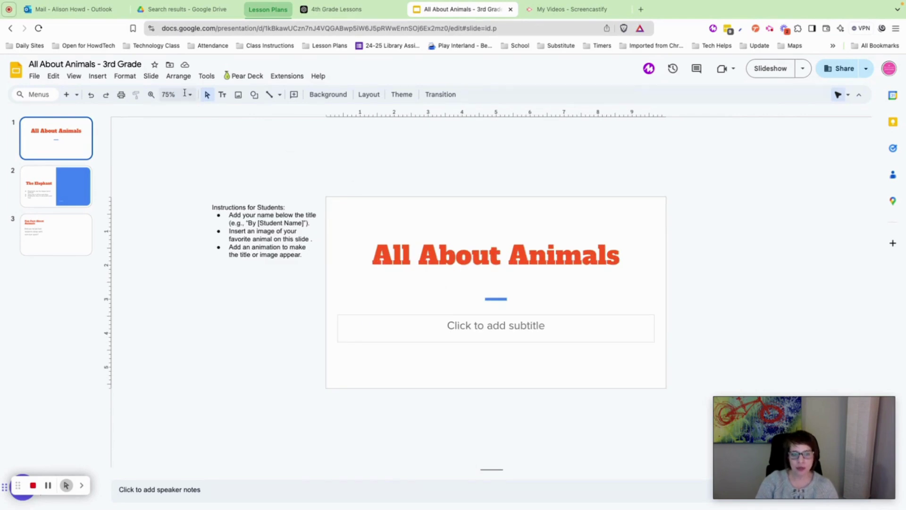
left_click(188, 94)
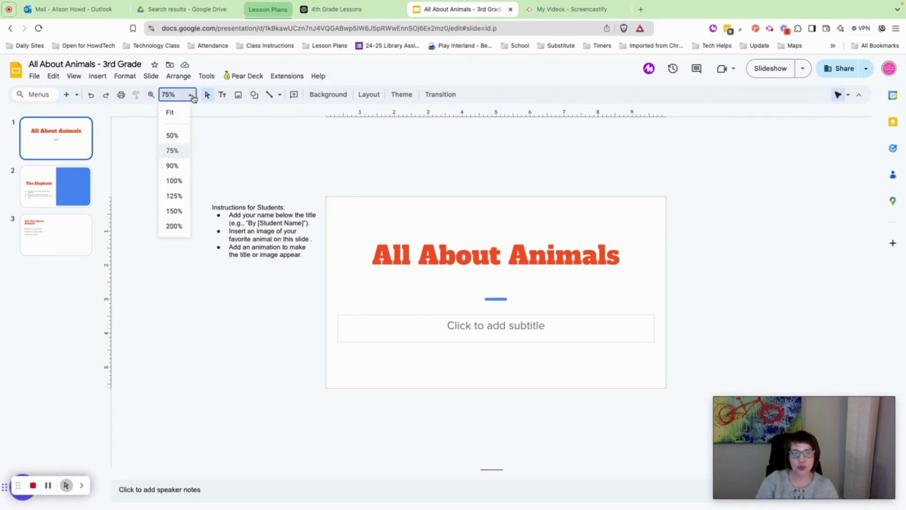
left_click(181, 165)
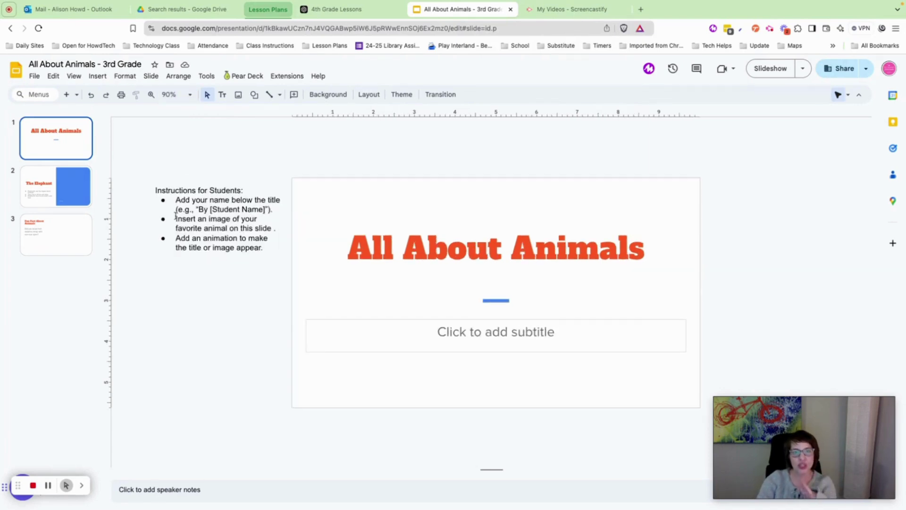
left_click(191, 96)
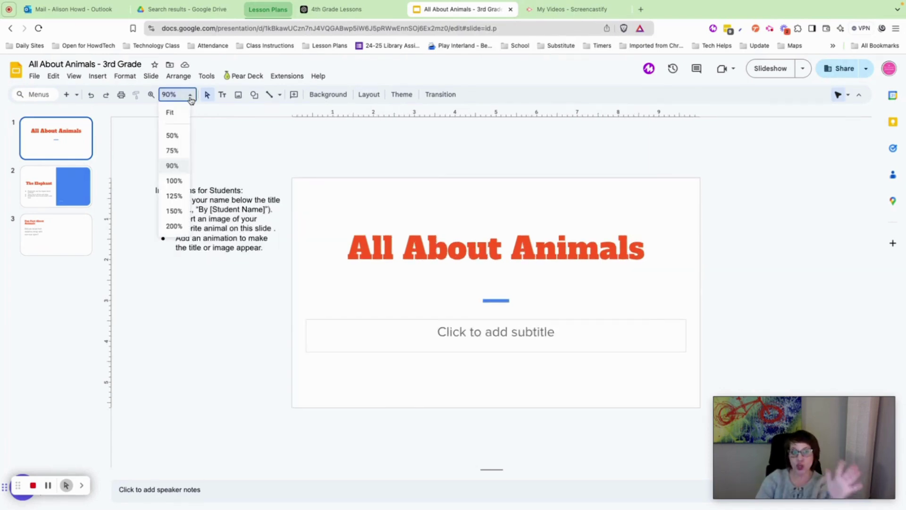
left_click(182, 181)
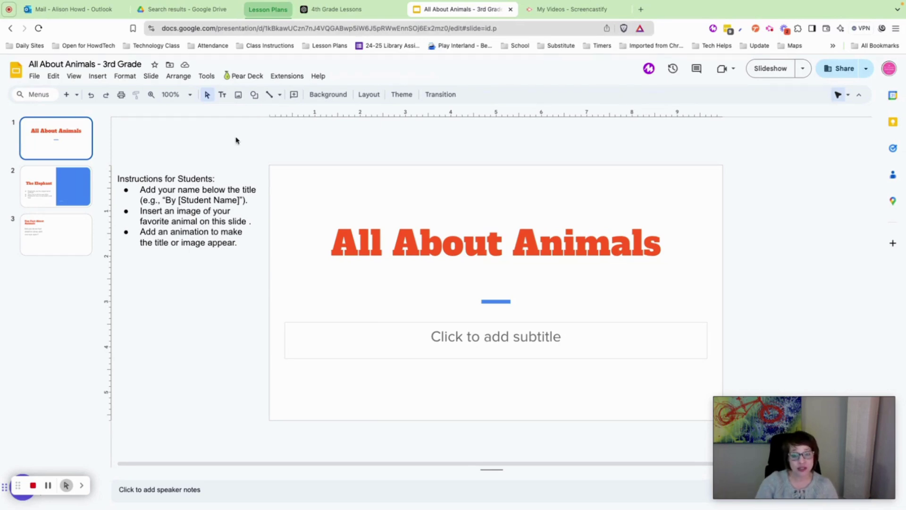
Enter "By" followed by the author's full name in the subtitle placeholder of the title slide.
left_click(478, 338)
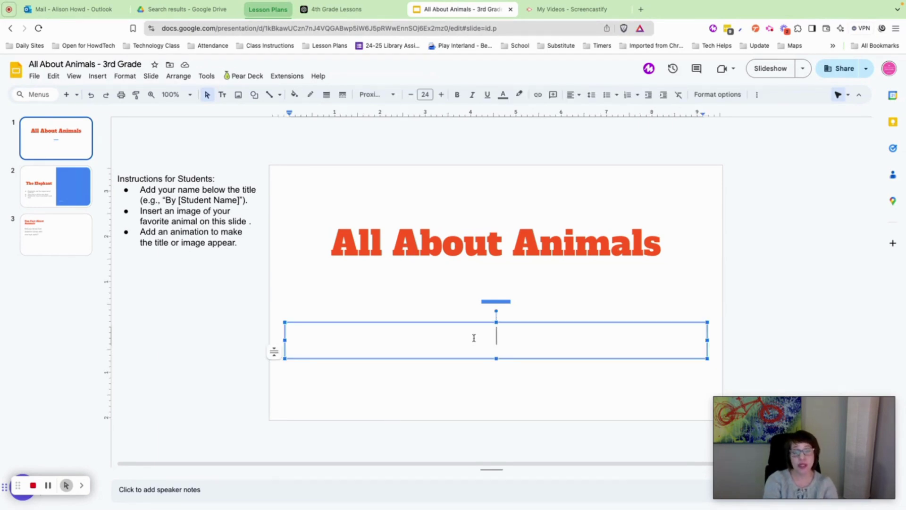
type("by ")
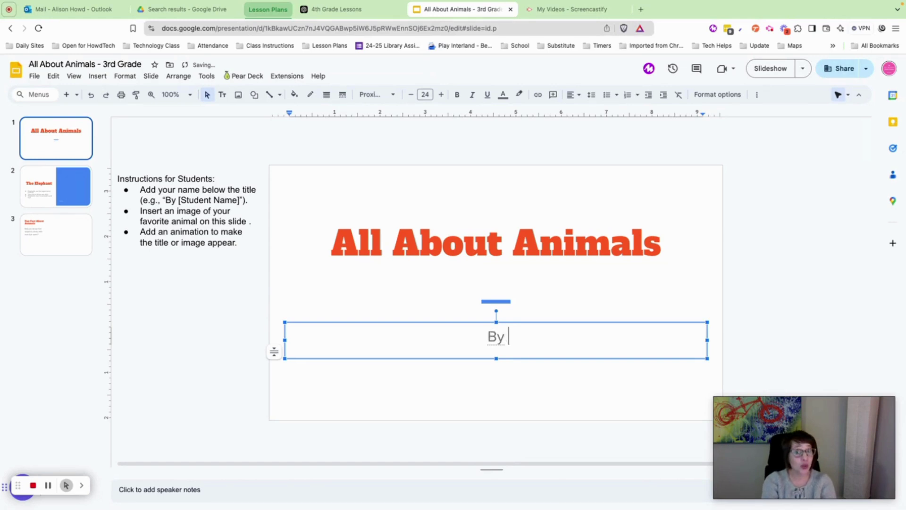
type("Alison Howd")
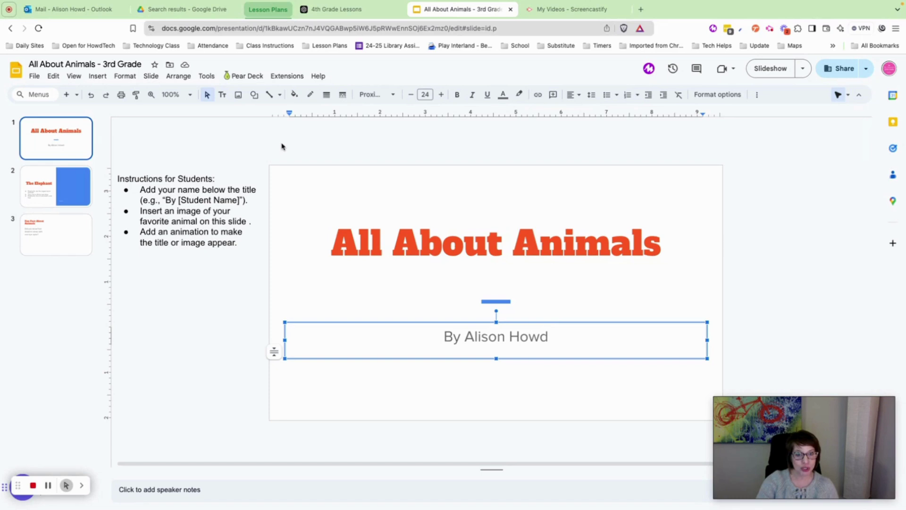
Search the web for "dog" images to insert on the title slide.
left_click(238, 96)
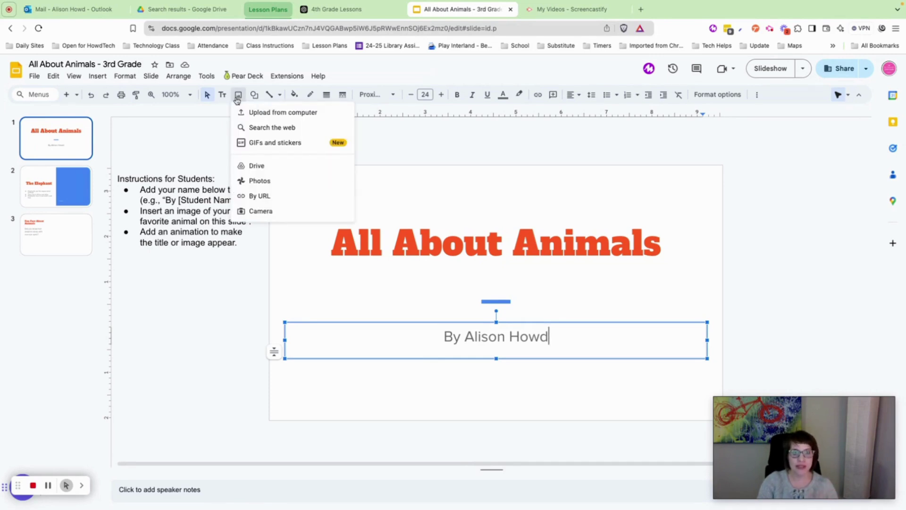
left_click(253, 127)
double_click(758, 99)
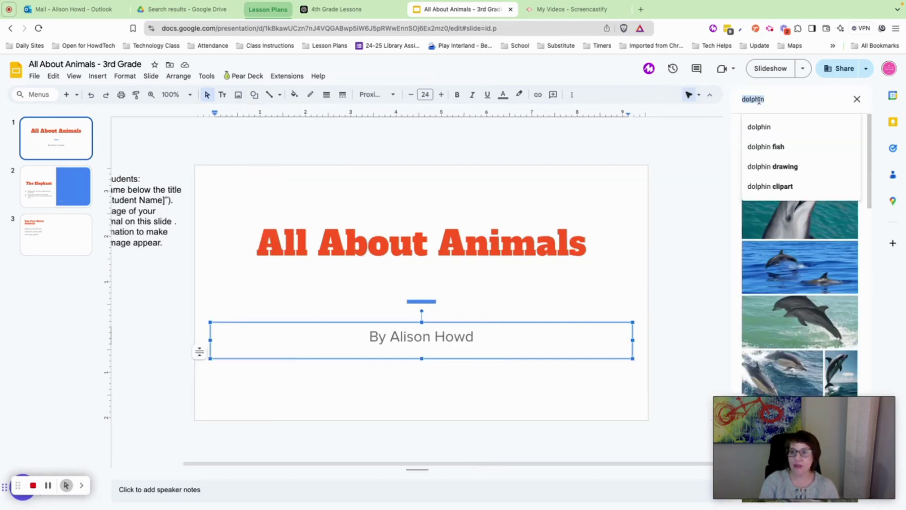
type("dog")
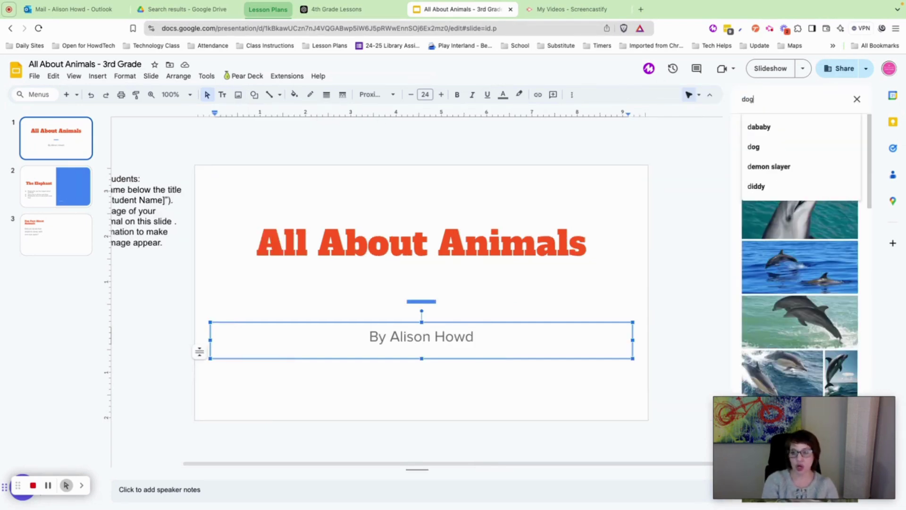
key("Return")
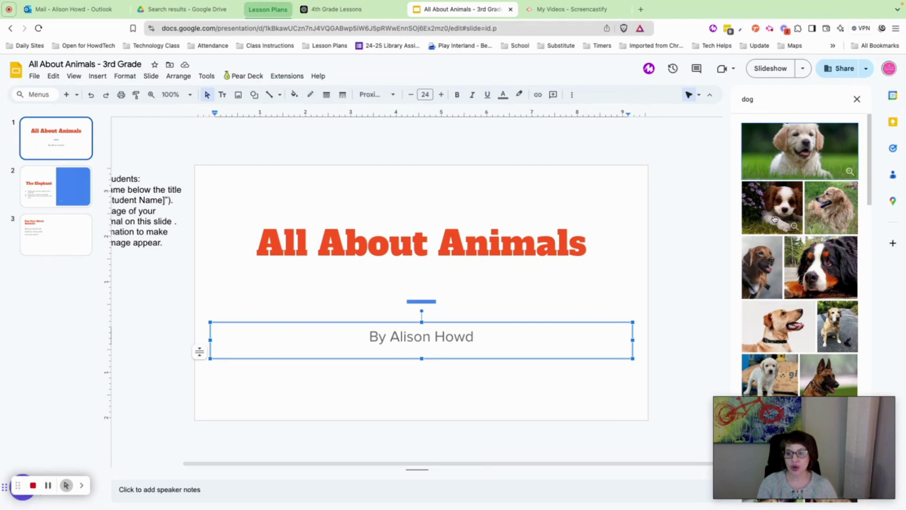
Insert the photo of the brown-and-white puppy beside purple flowers and shrink it proportionally so it sits below the title.
left_click(774, 218)
left_click_drag(772, 440, 491, 439)
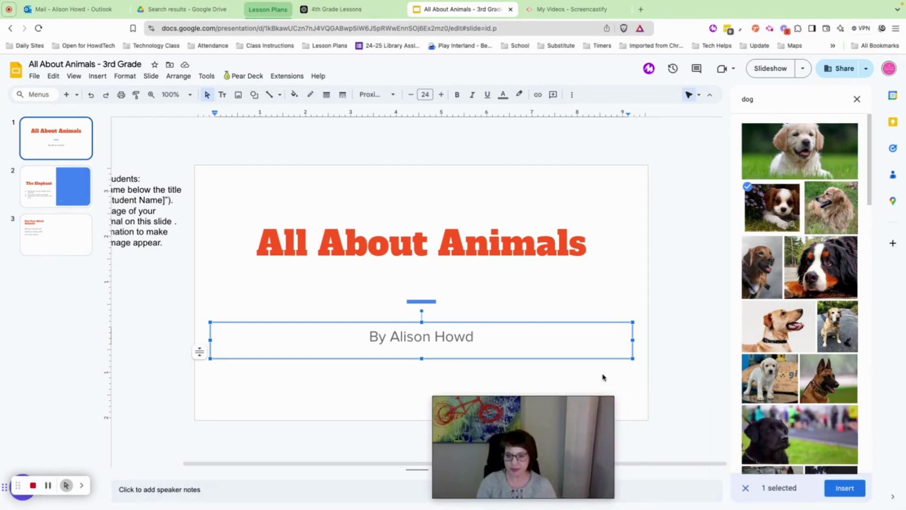
left_click_drag(614, 397, 533, 410)
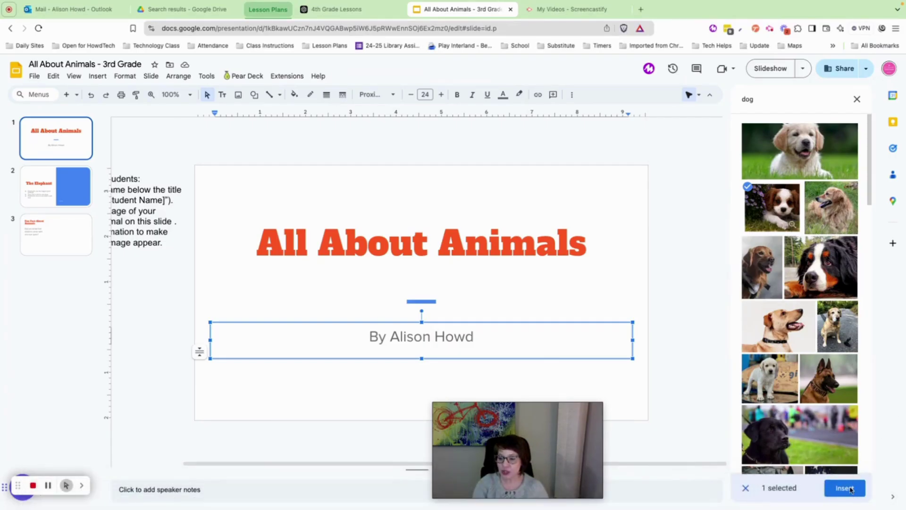
left_click(851, 489)
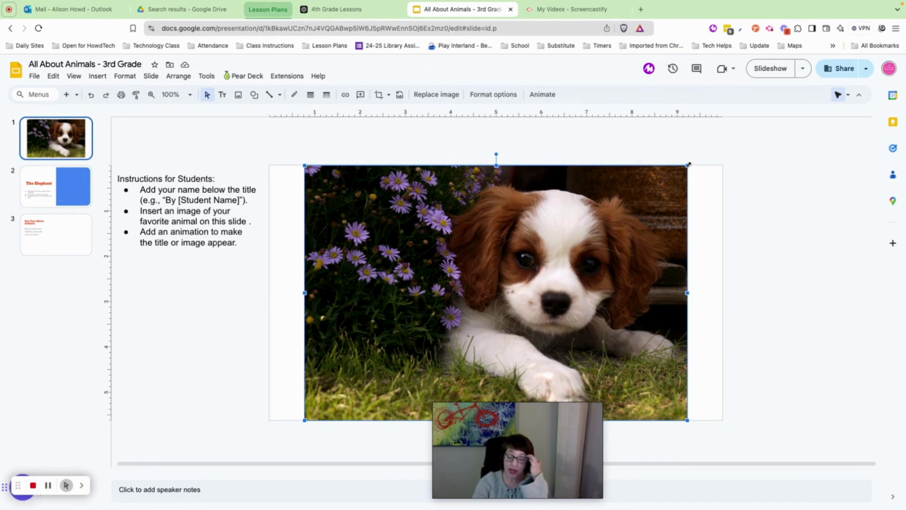
left_click_drag(688, 164, 492, 296)
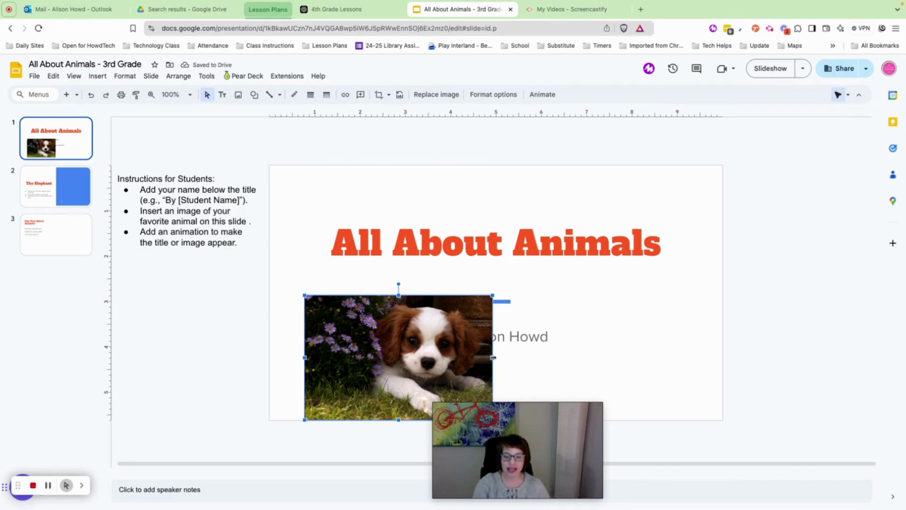
Stretch the puppy photo wider and then taller, and undo both resizes.
left_click_drag(493, 357, 615, 354)
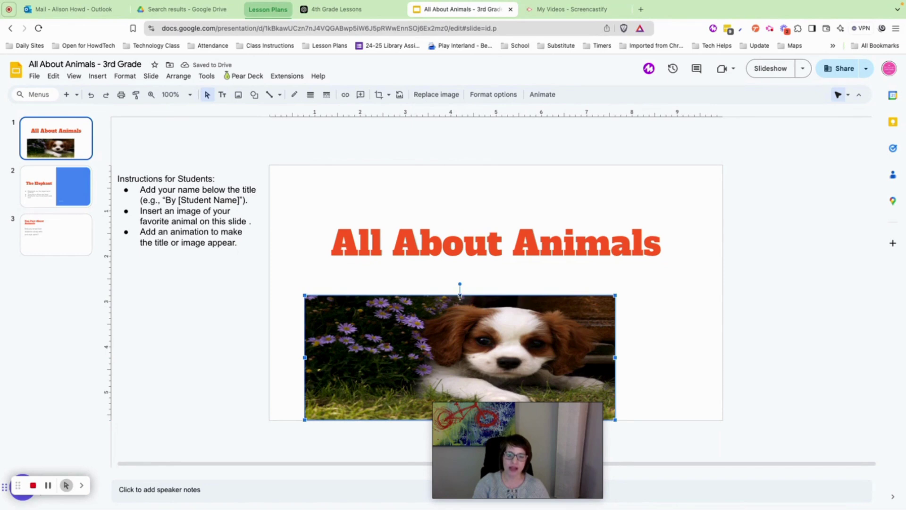
left_click_drag(460, 294, 460, 246)
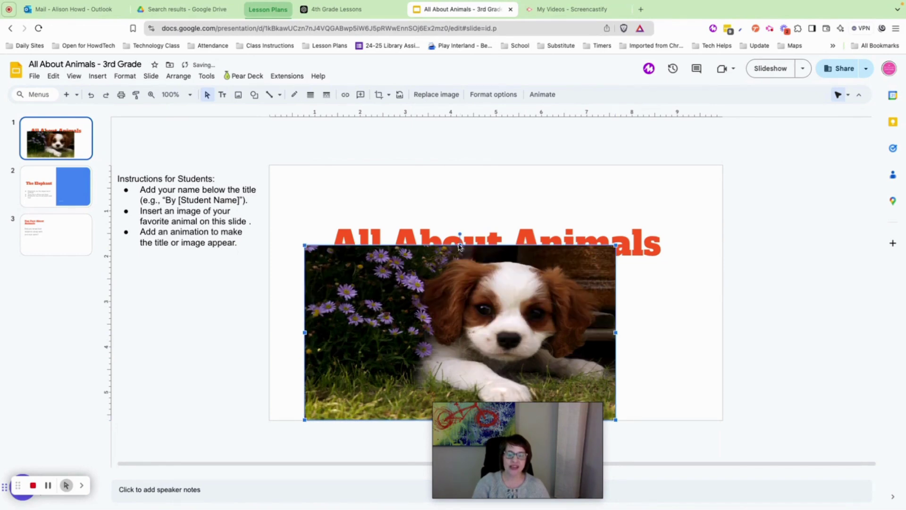
key("ctrl+z")
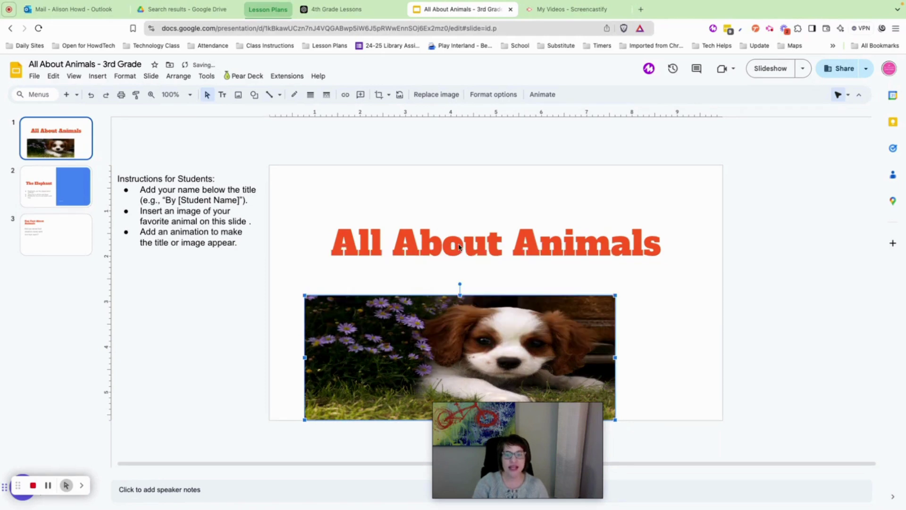
left_click(93, 97)
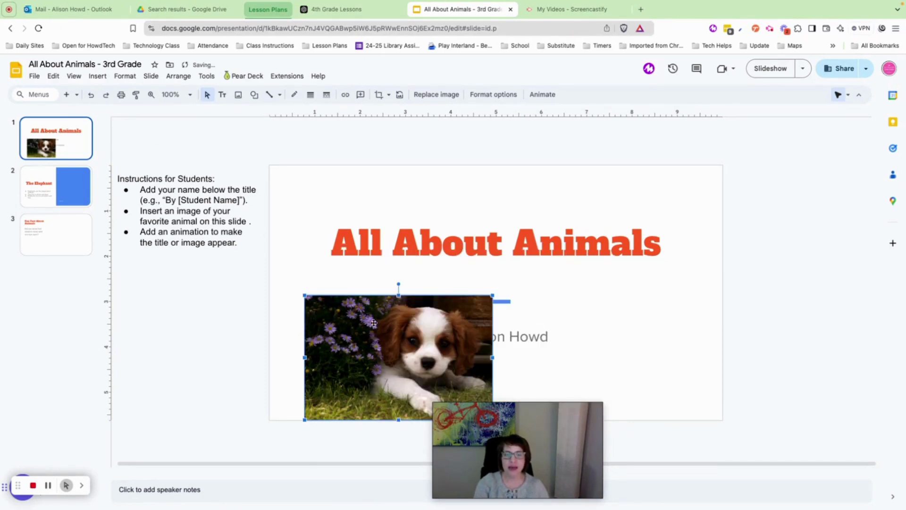
Move the puppy photo to the slide's lower-right corner beside the byline and shrink it slightly so it fits on the slide.
left_click_drag(380, 340, 615, 319)
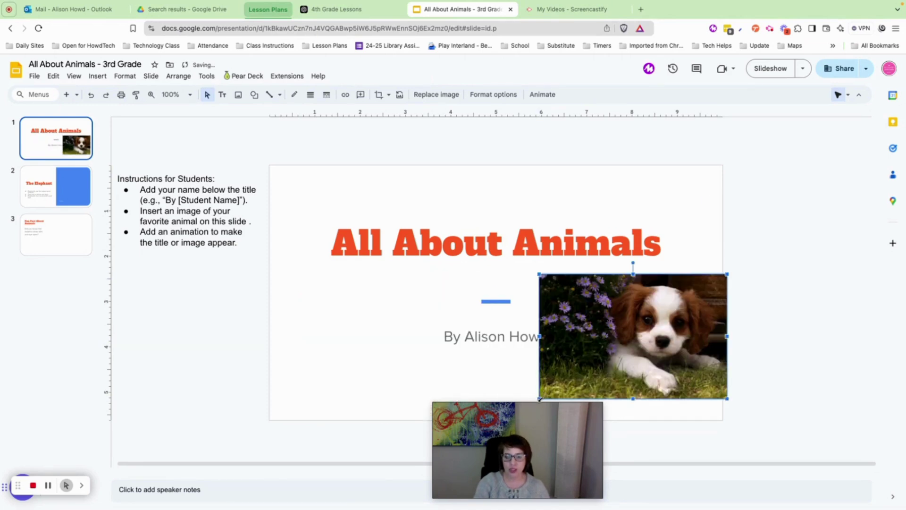
left_click_drag(540, 399, 566, 381)
left_click_drag(625, 346, 611, 362)
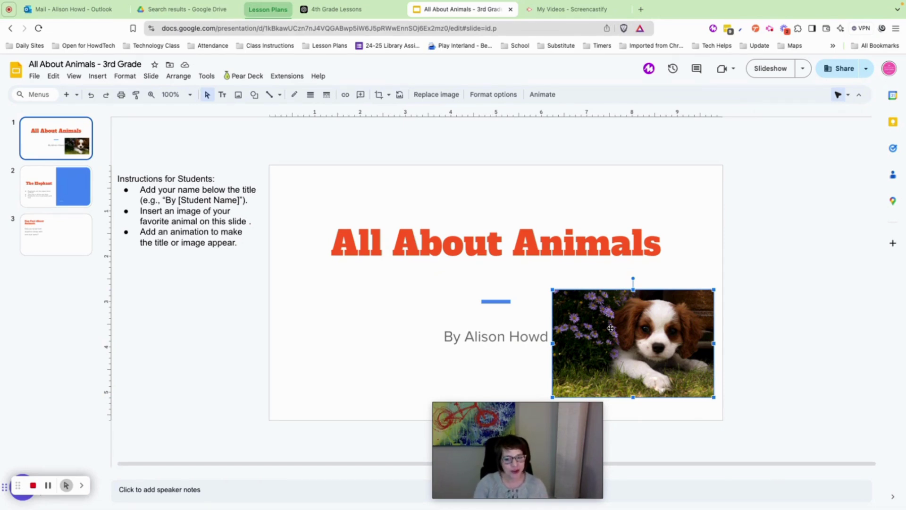
left_click_drag(476, 442, 77, 387)
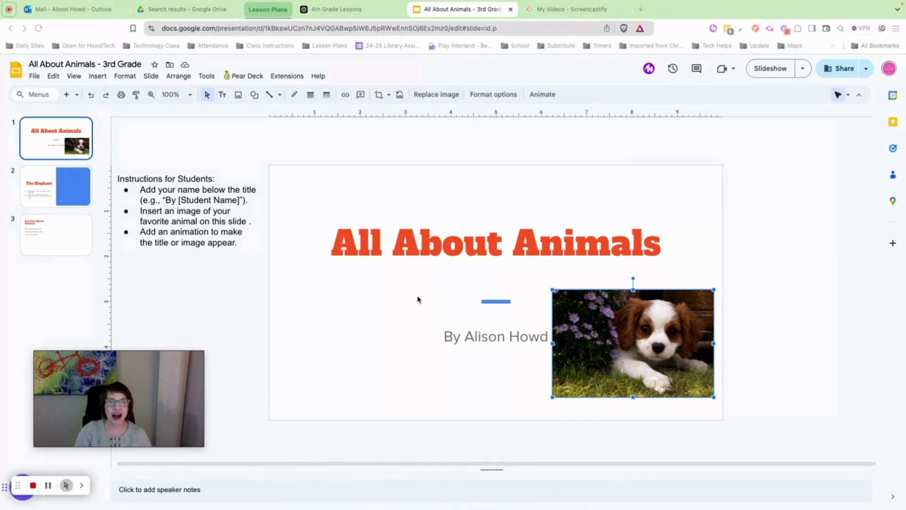
Add an Appear (On click) animation to the "All About Animals" title text box.
left_click(392, 258)
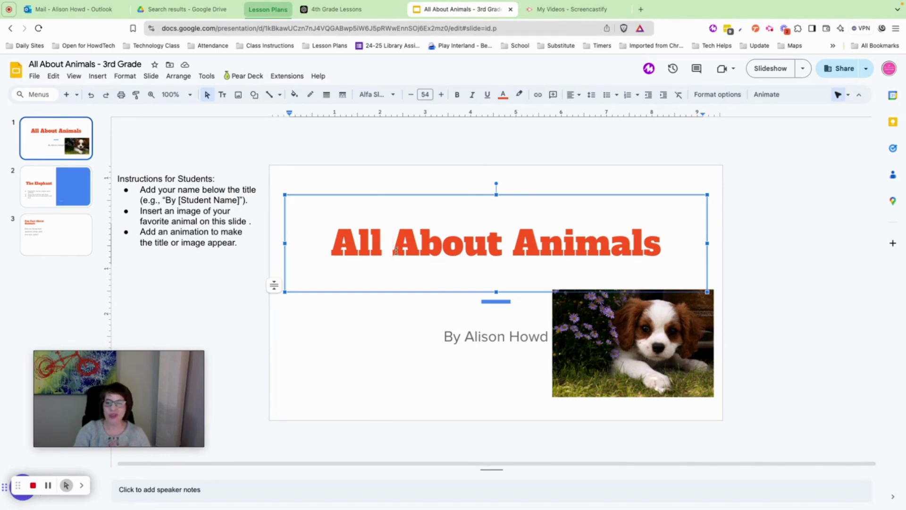
left_click(413, 194)
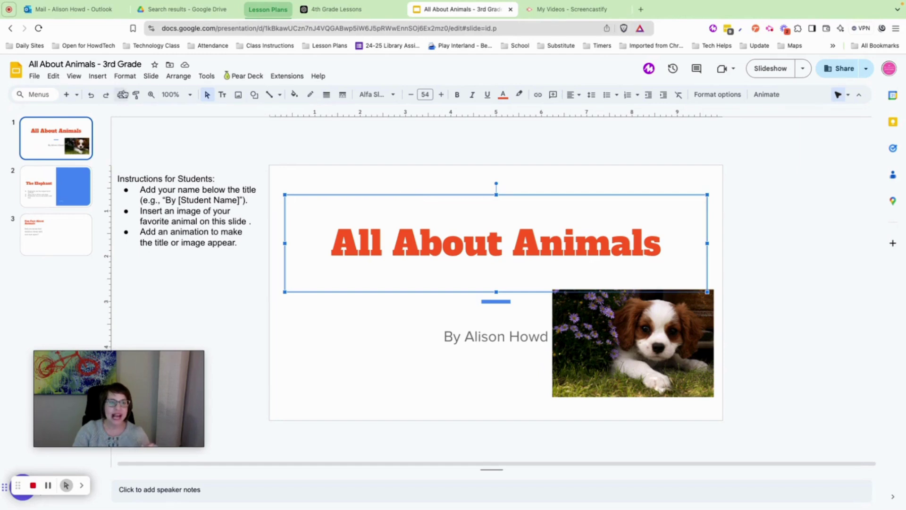
left_click(104, 77)
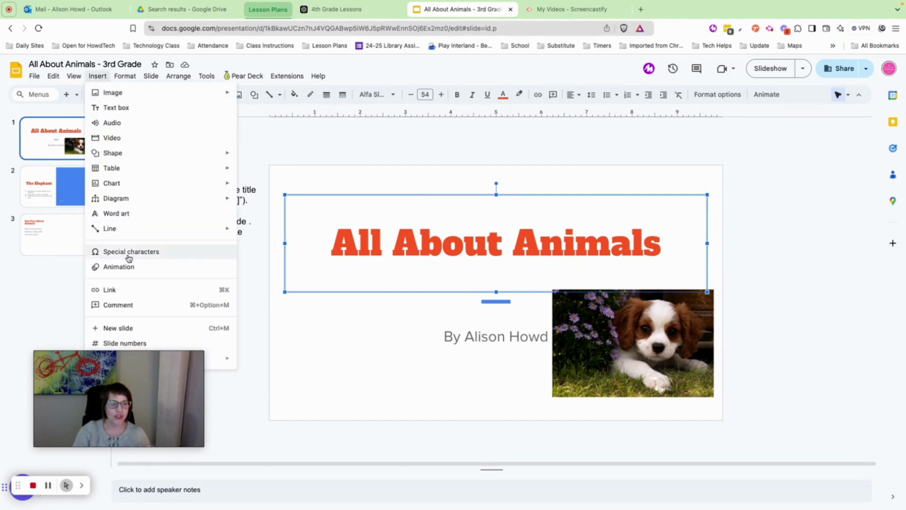
left_click(128, 269)
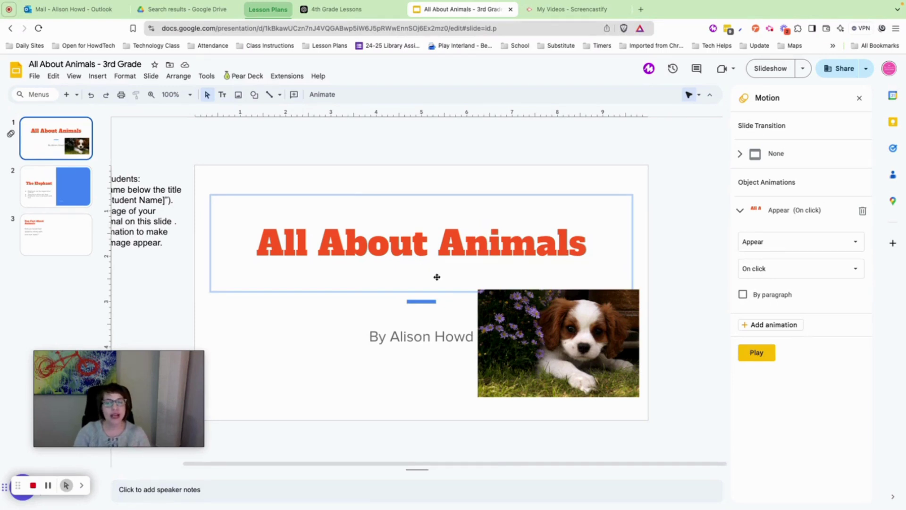
Preview the title's Appear animation on the slide and stop the playback.
left_click(756, 357)
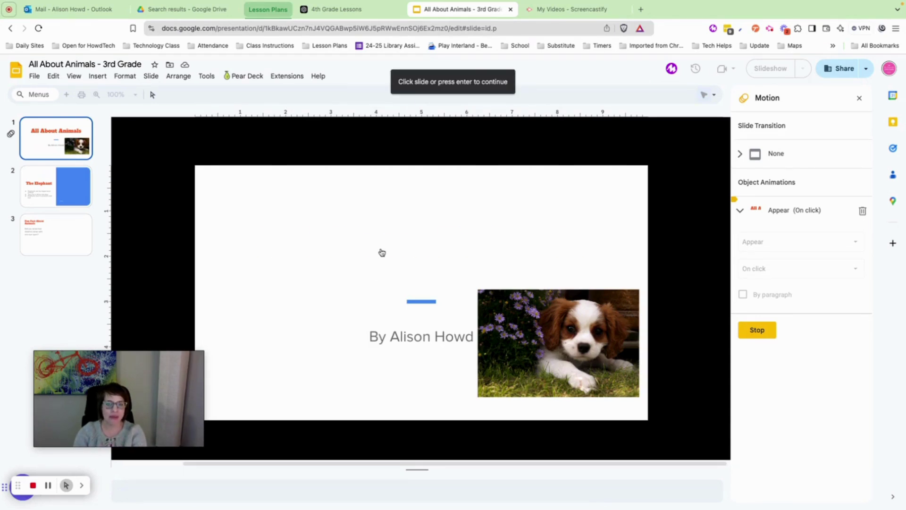
left_click(382, 253)
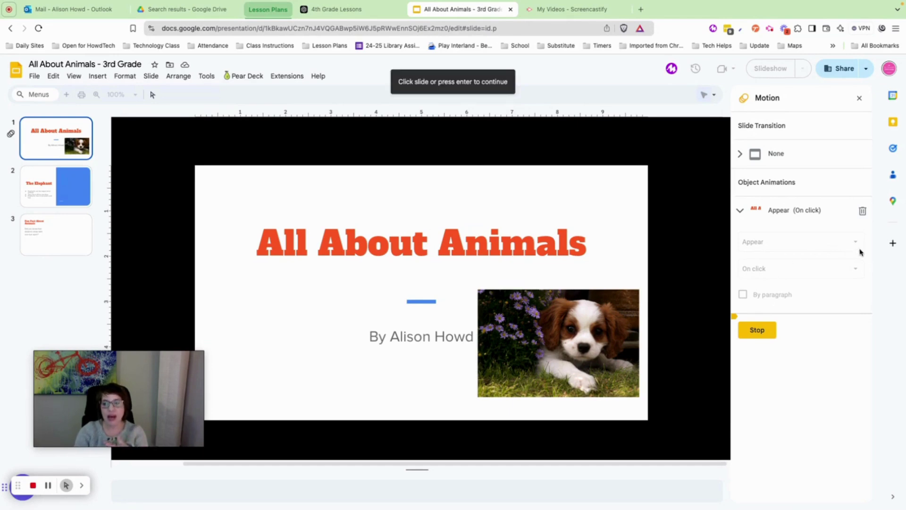
left_click(763, 332)
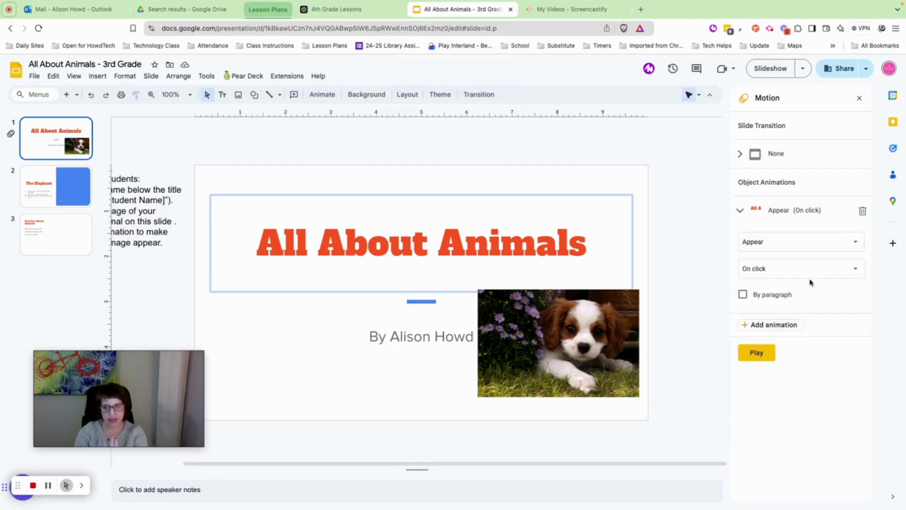
Change the "All About Animals" title's animation to Fade in and preview it.
left_click(856, 244)
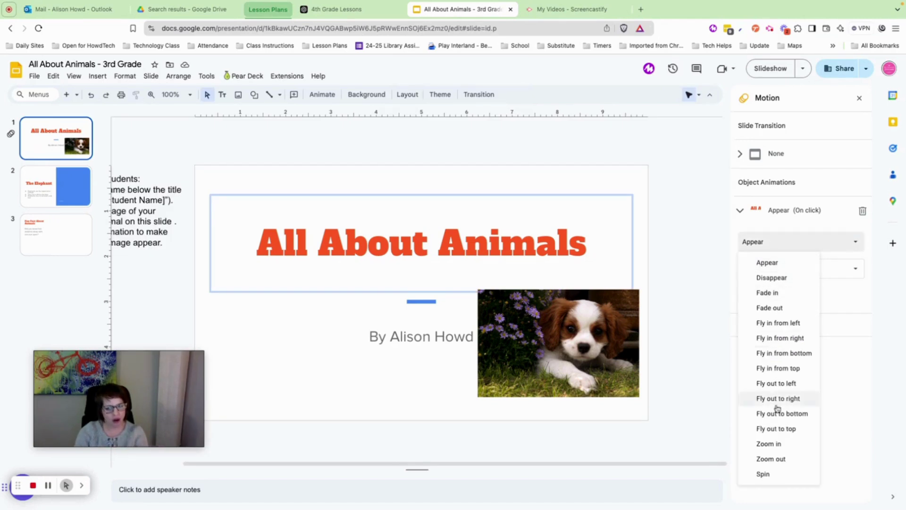
left_click(802, 297)
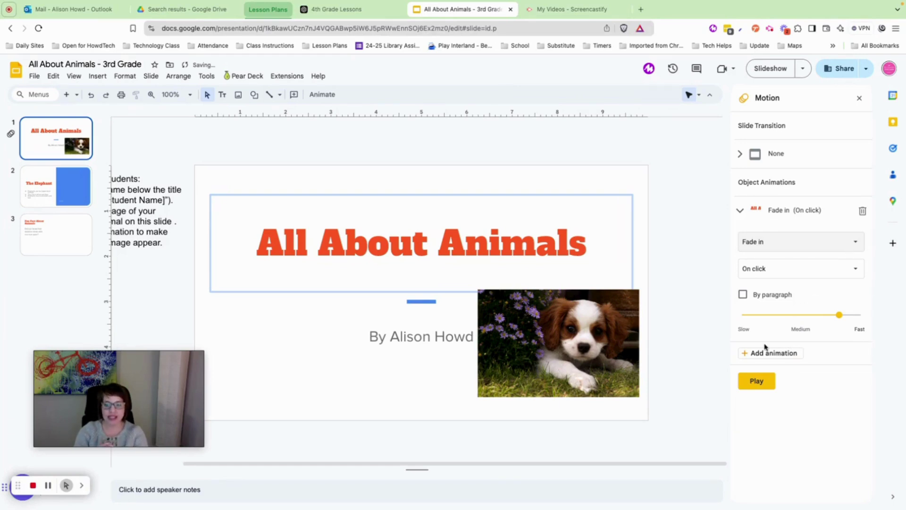
left_click(751, 385)
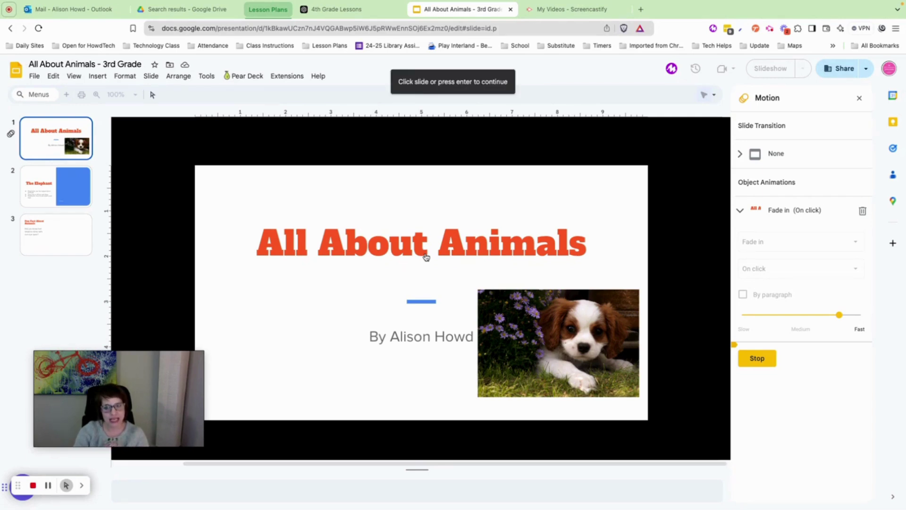
left_click(757, 359)
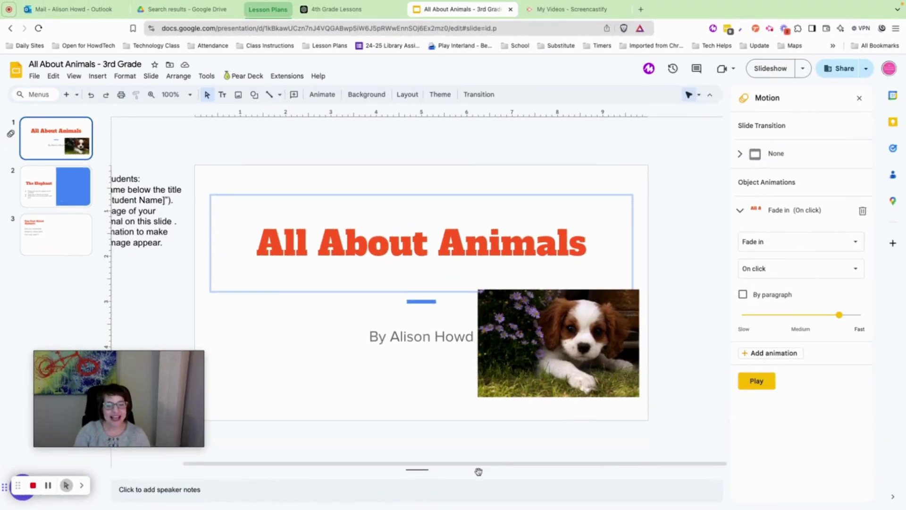
scroll(484, 465, "left", 3)
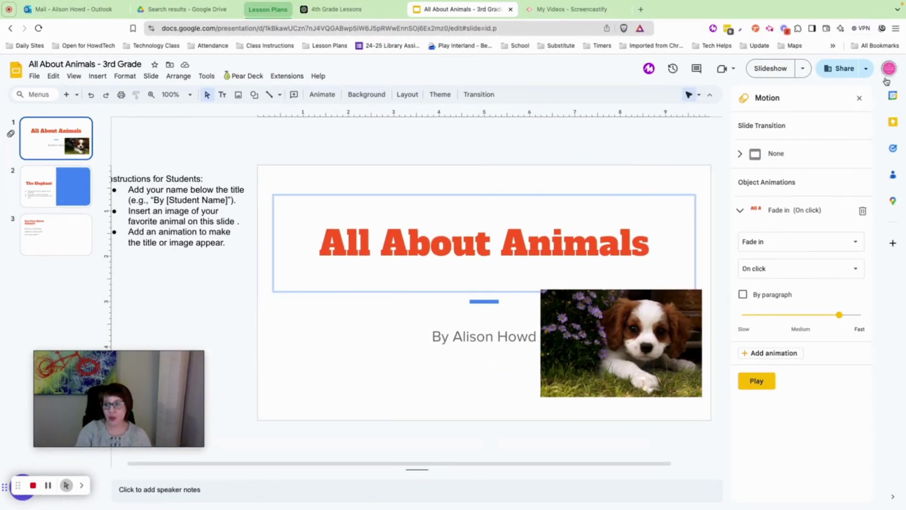
left_click(860, 99)
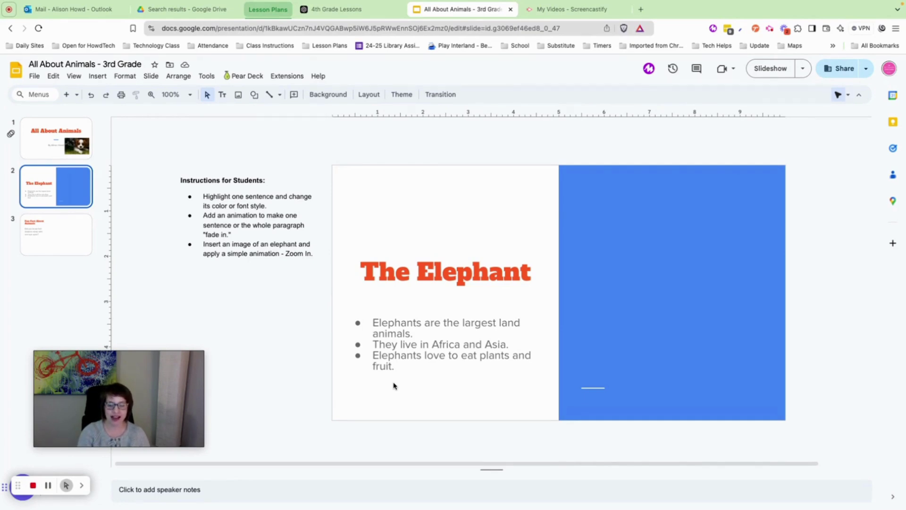
Color the sentence "Elephants are the largest land animals." on The Elephant slide dark blue from the theme colors.
left_click(373, 322)
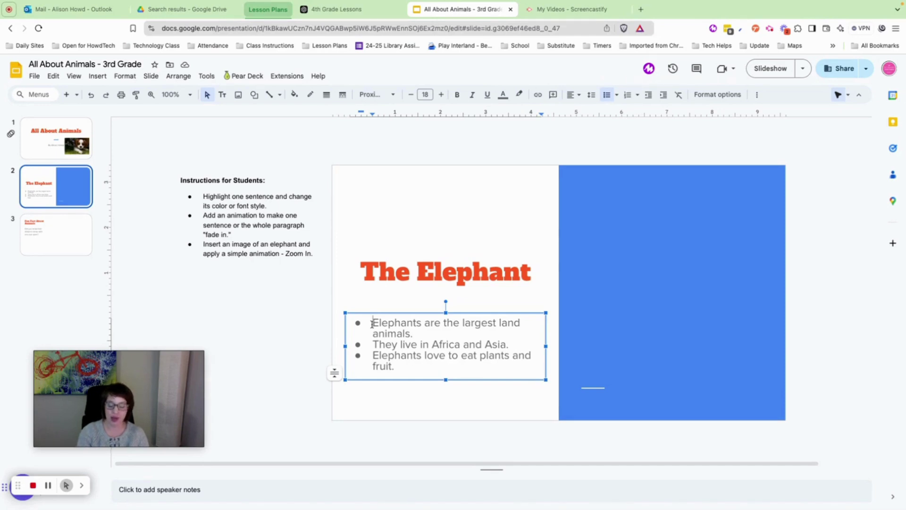
left_click_drag(372, 324, 418, 334)
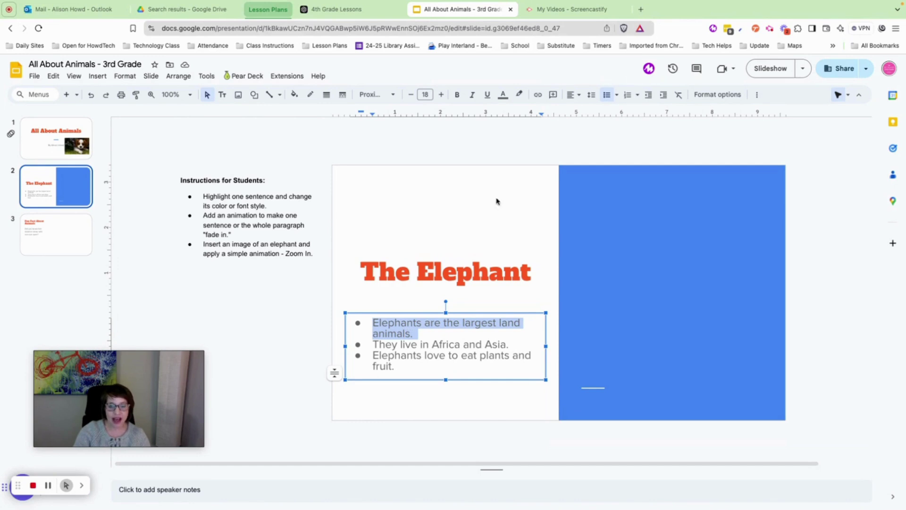
left_click(503, 95)
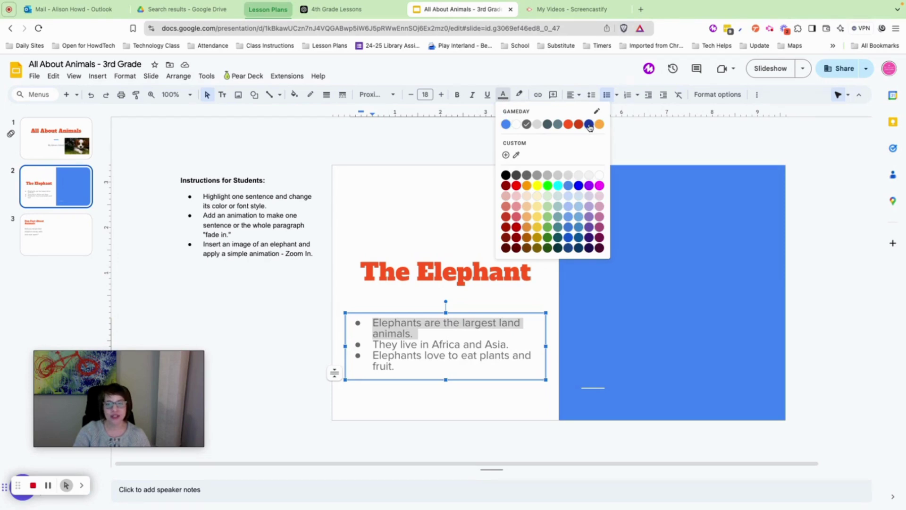
left_click(590, 124)
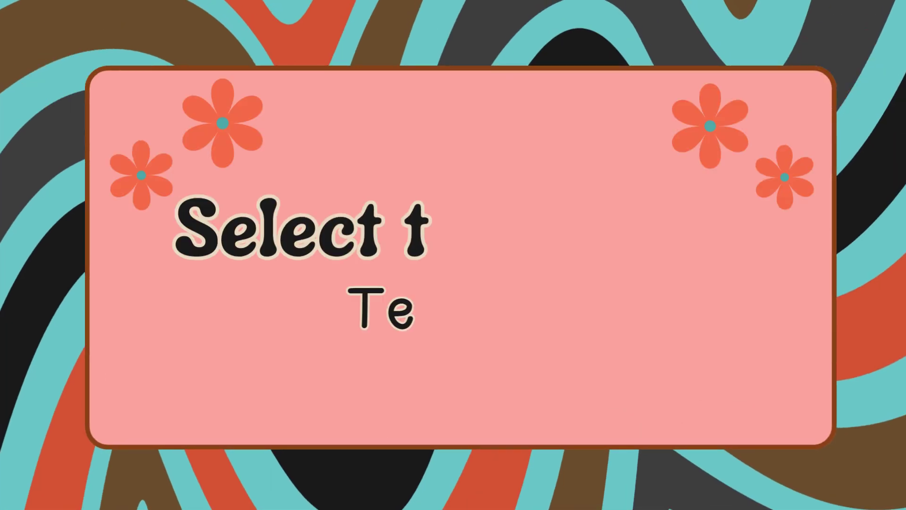
left_click(486, 189)
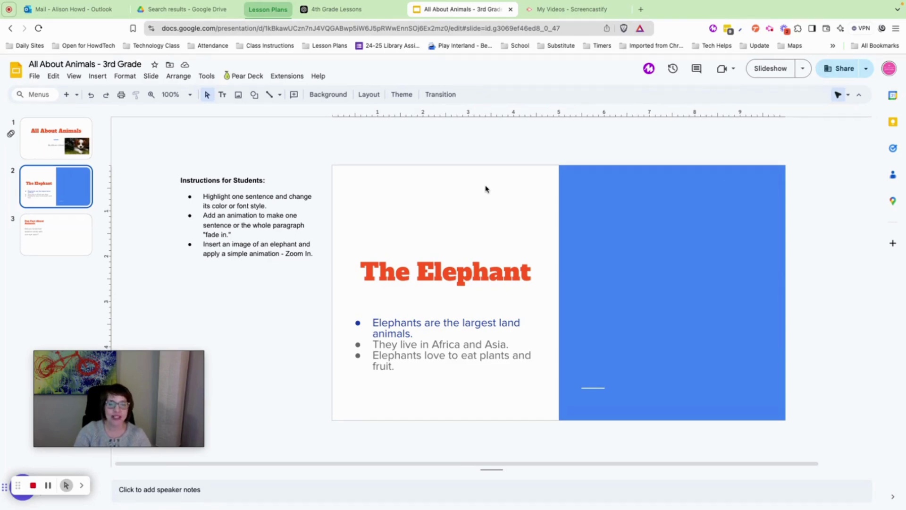
Add a Fade in (On click) animation, played by paragraph, to the bulleted elephant facts text box.
left_click(398, 304)
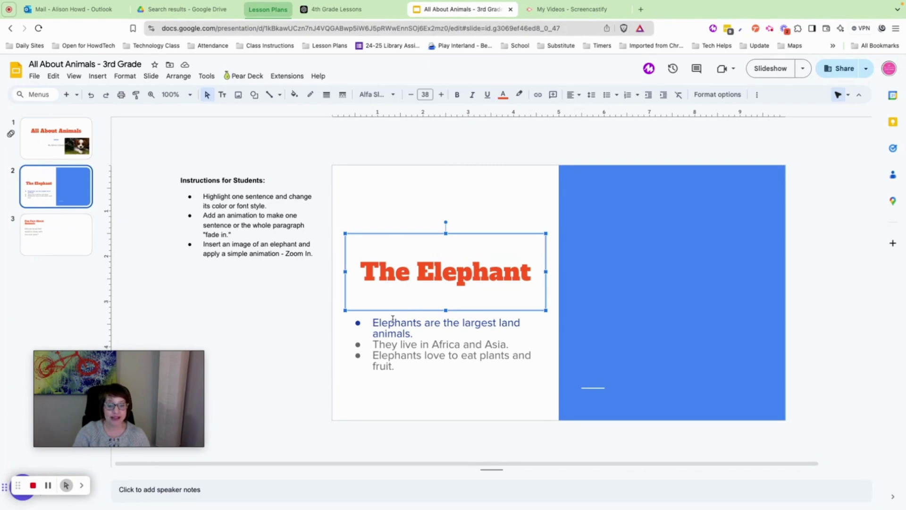
left_click(421, 384)
left_click(423, 381)
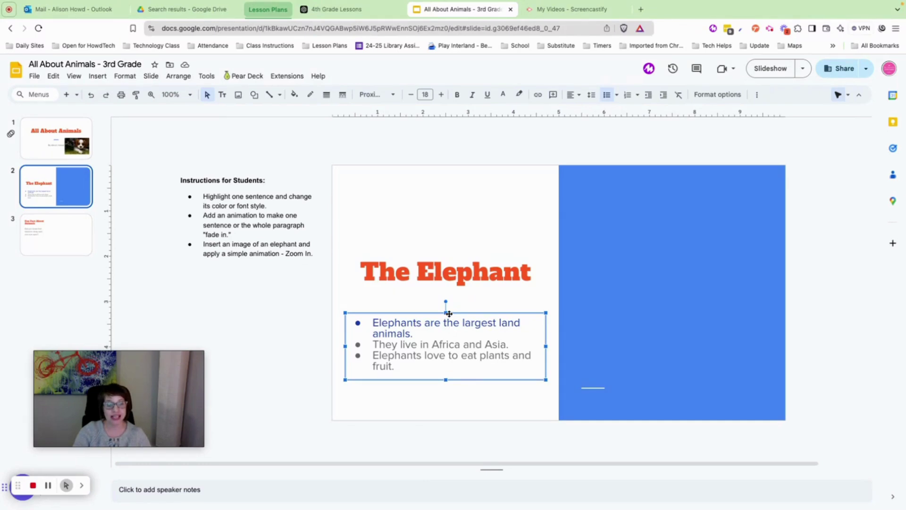
left_click(93, 78)
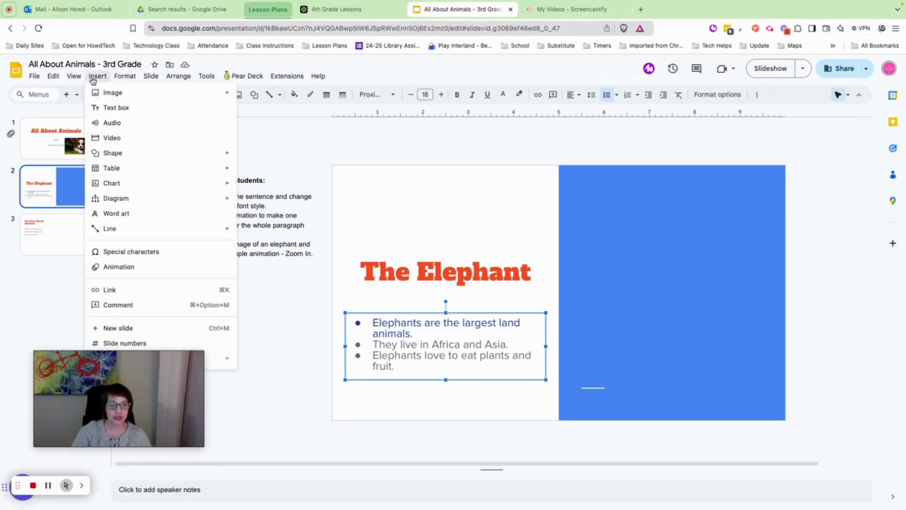
left_click(128, 266)
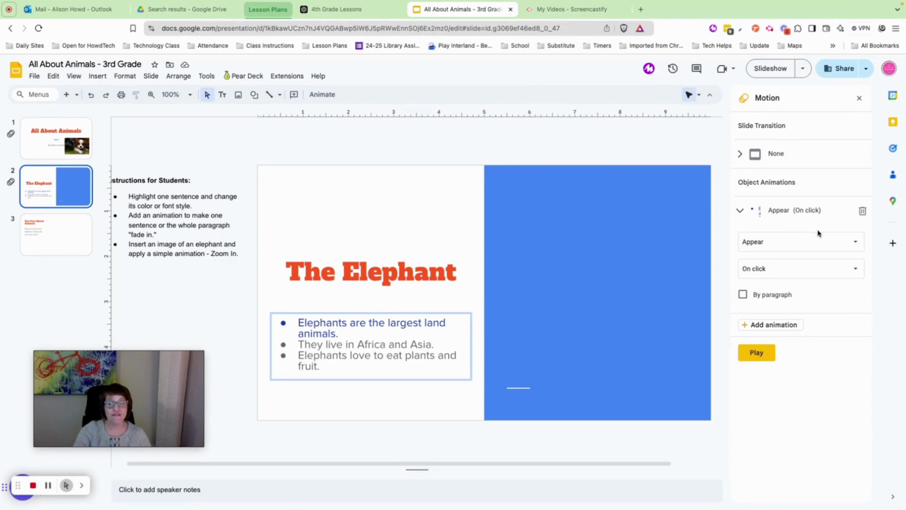
left_click(863, 245)
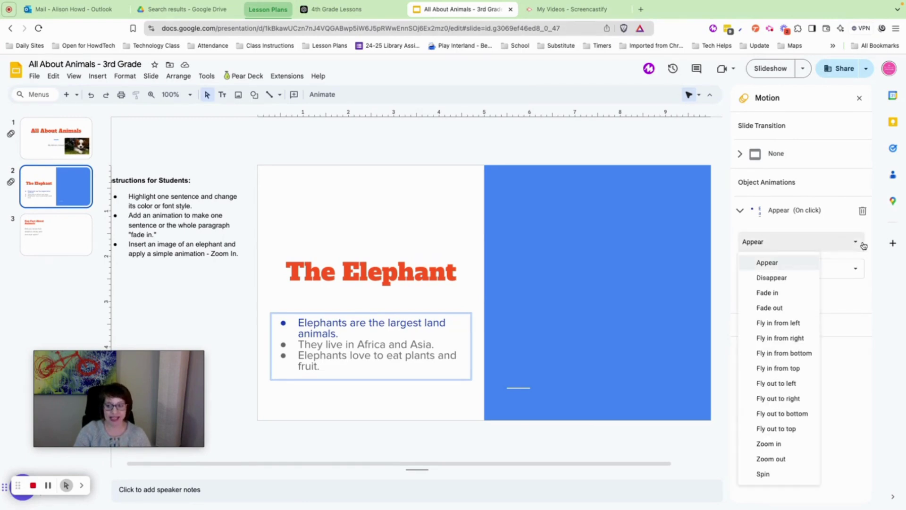
left_click(791, 293)
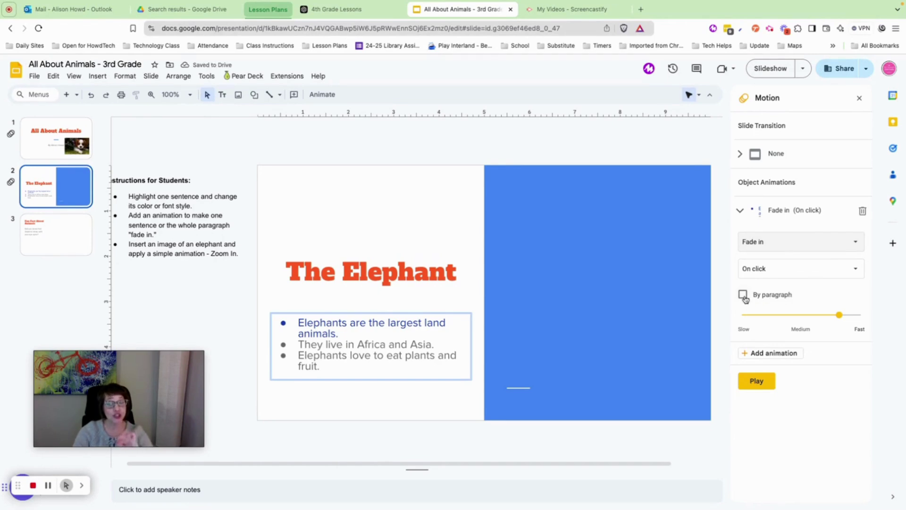
left_click(744, 295)
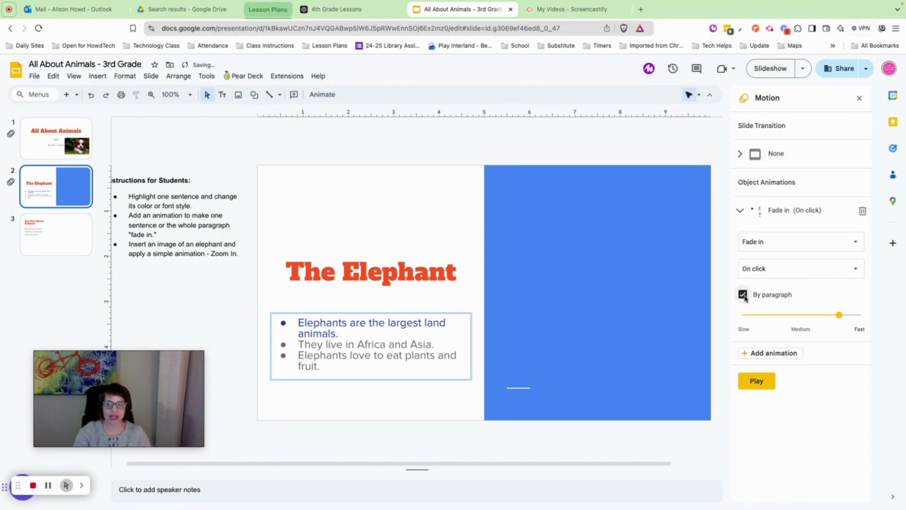
Preview the bulleted list's Fade in animation, stop the playback and close the animation settings.
left_click(755, 381)
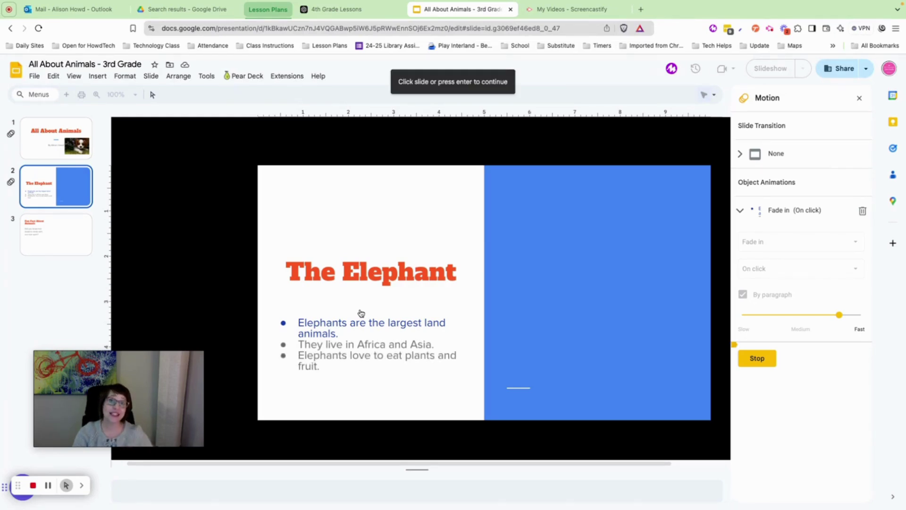
left_click(757, 358)
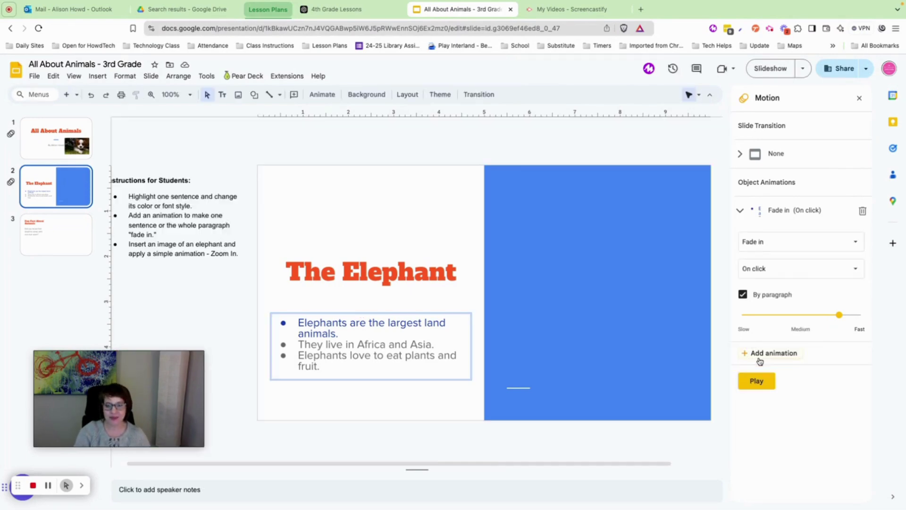
left_click(859, 98)
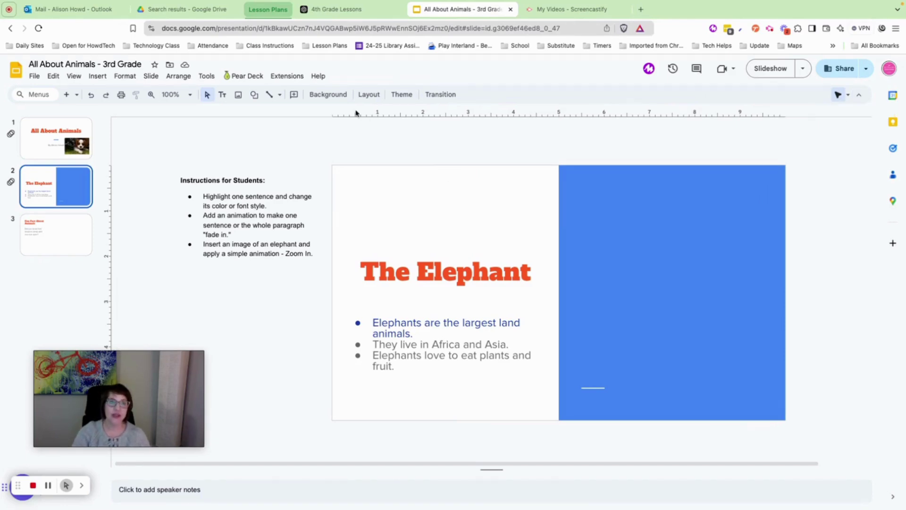
Insert a front-facing elephant photo from a web search for "elephant" and shrink and move it to fit inside the blue half.
left_click(238, 95)
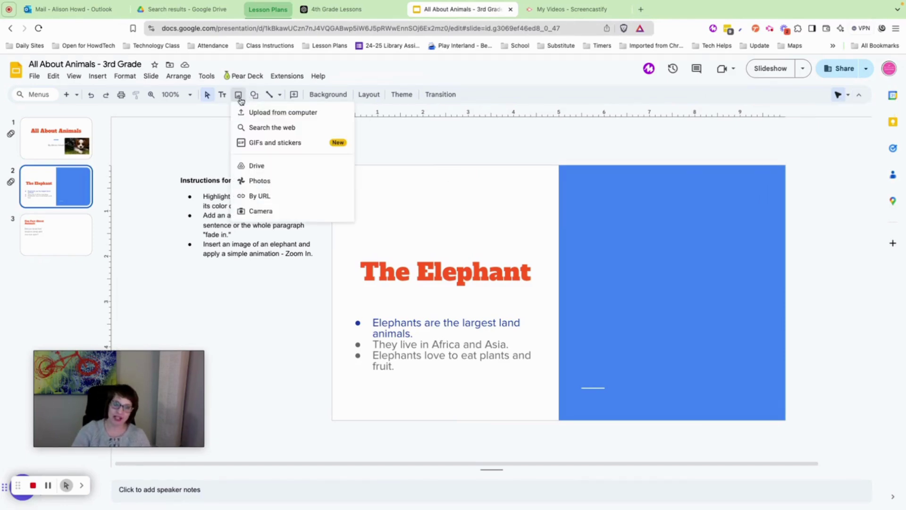
left_click(265, 128)
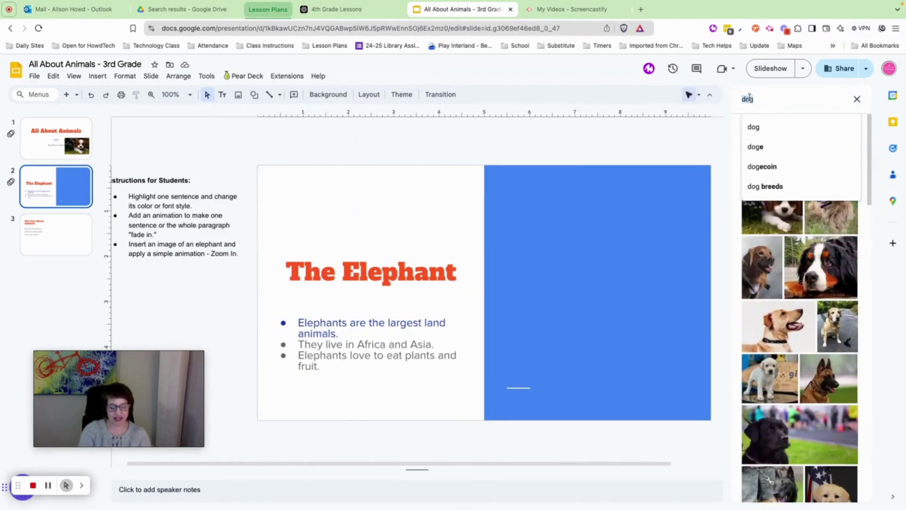
type("elephant")
key("Return")
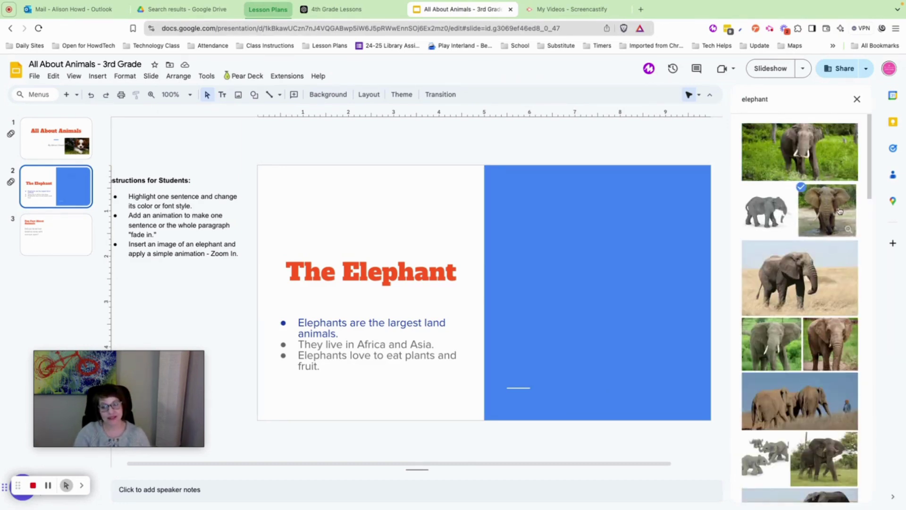
left_click(802, 188)
left_click(848, 487)
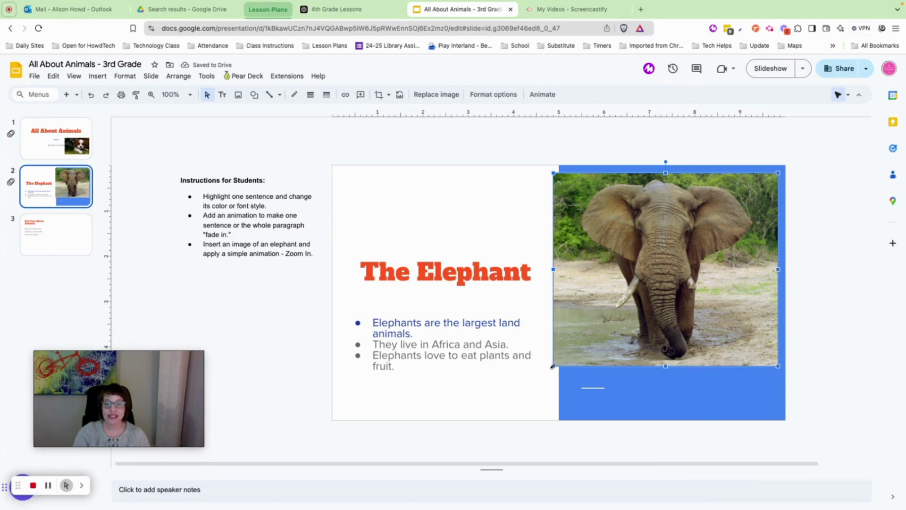
left_click_drag(614, 360, 631, 353)
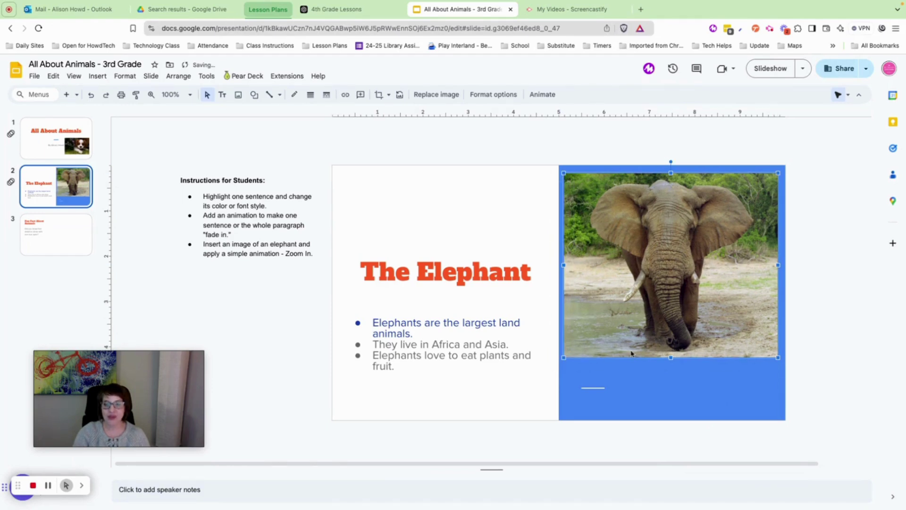
left_click_drag(682, 277, 684, 297)
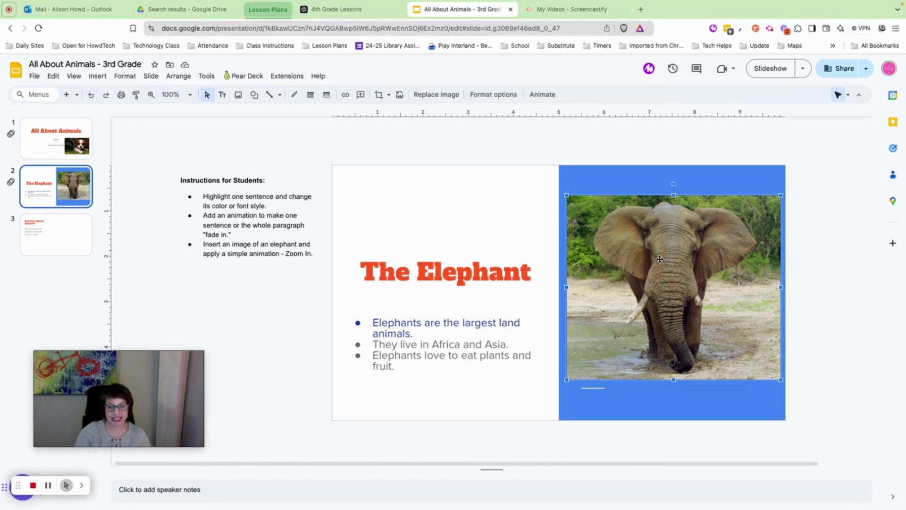
Add a Zoom in animation to the elephant photo and set it to start After previous.
left_click(97, 76)
left_click(117, 266)
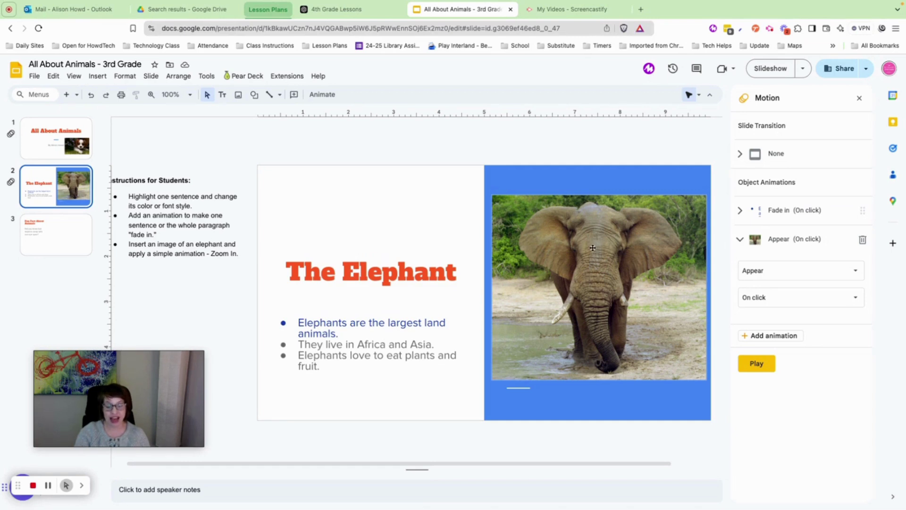
left_click(852, 277)
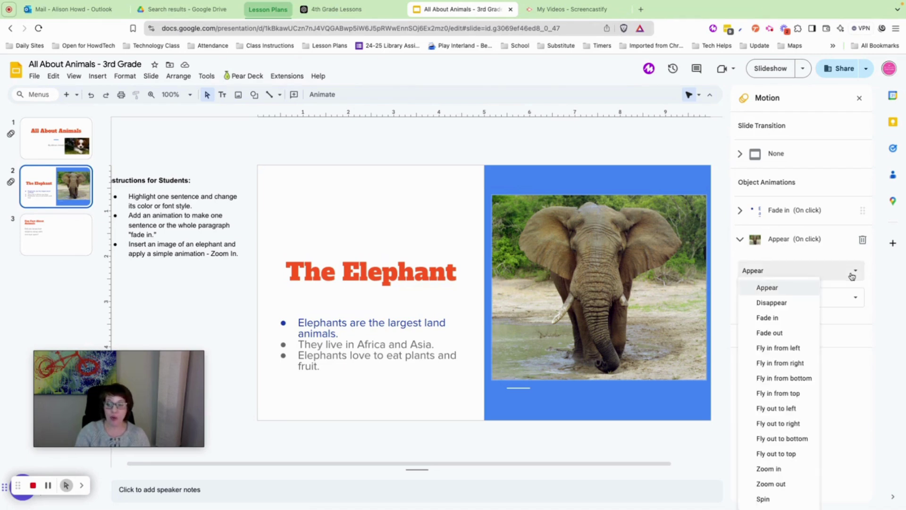
left_click(769, 468)
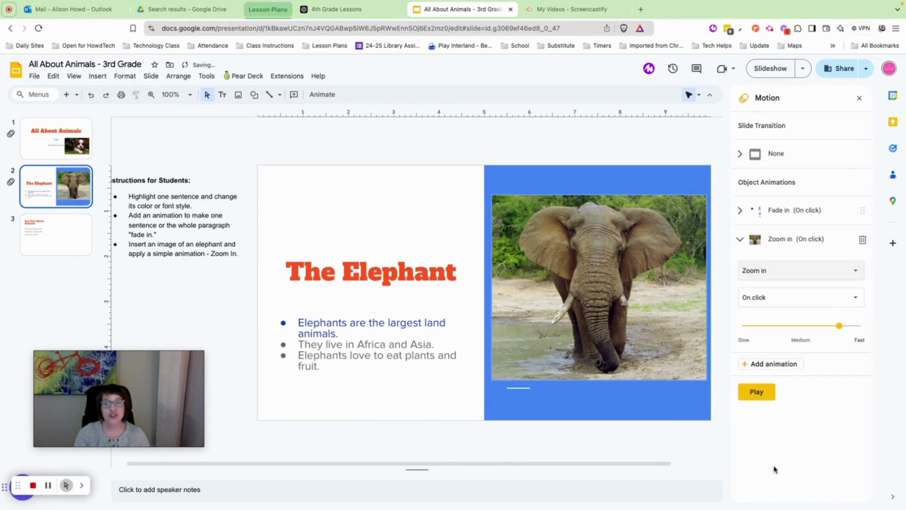
left_click(859, 299)
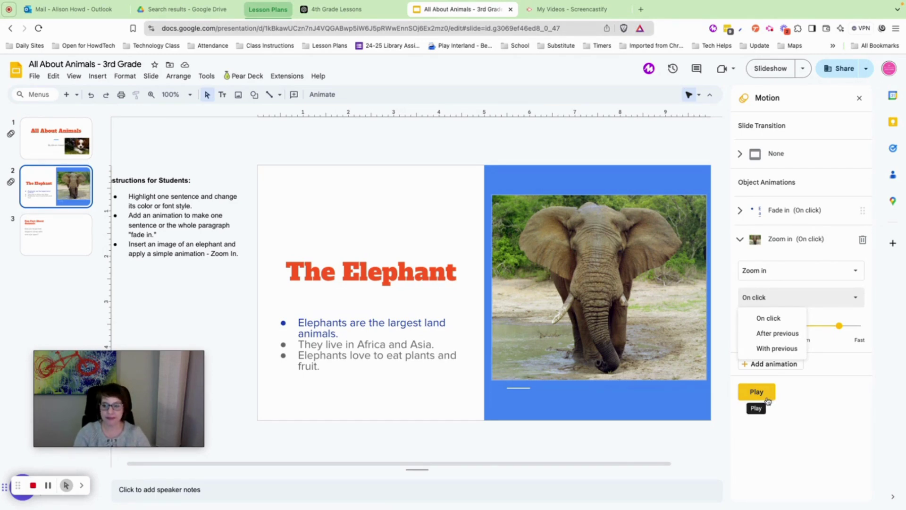
left_click(777, 334)
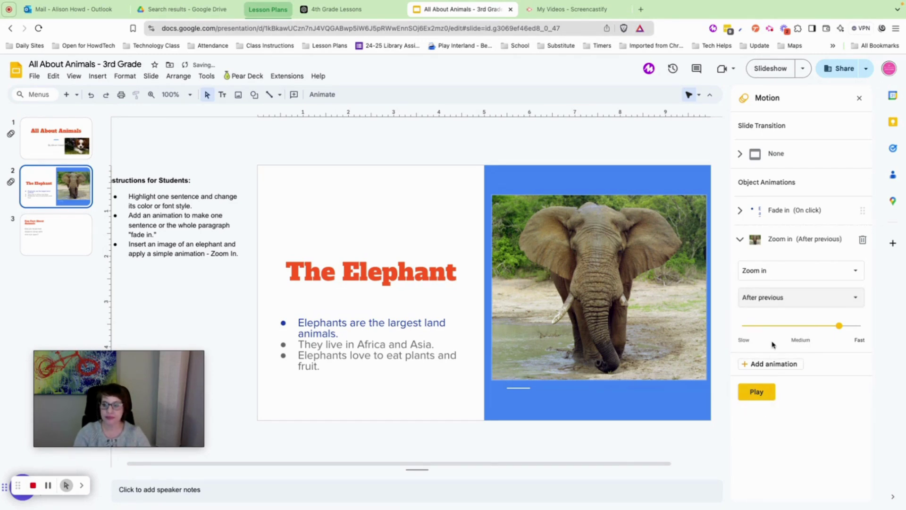
Preview the Elephant slide's text and photo animations and stop the playback.
left_click(757, 392)
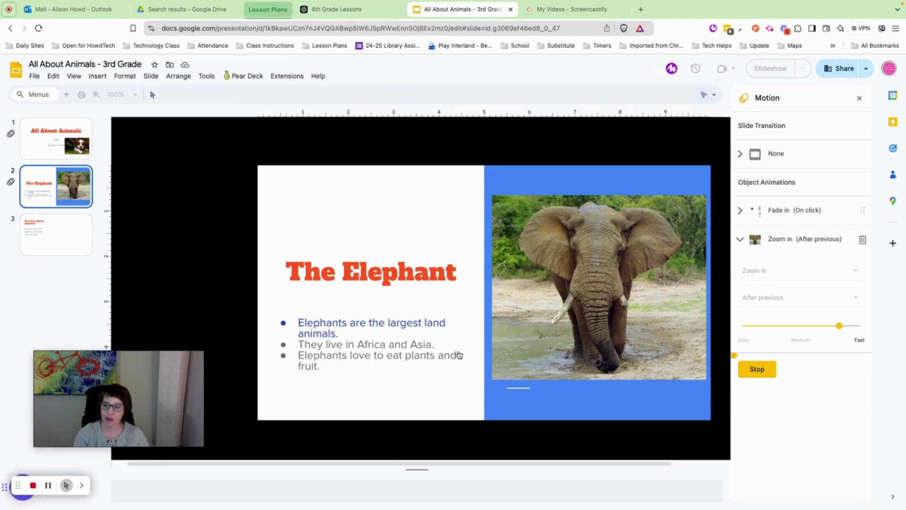
left_click(764, 370)
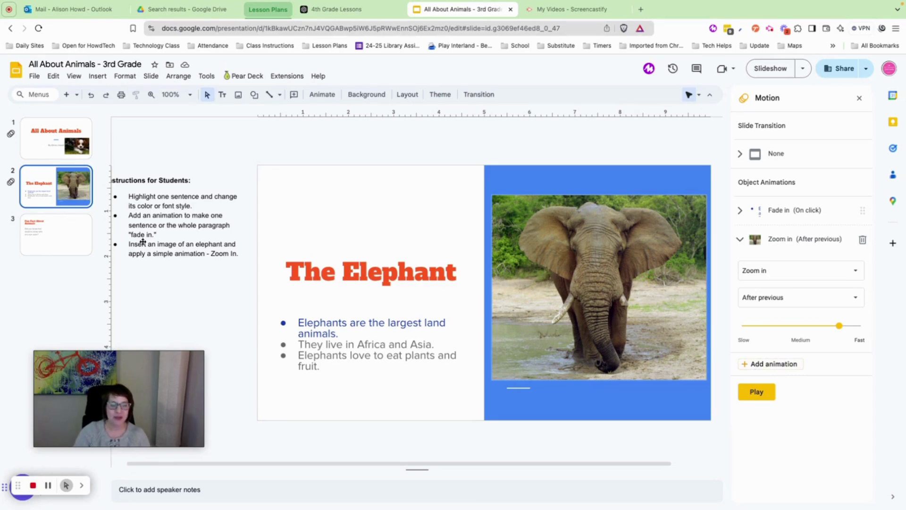
On the Fun Fact slide, insert the open-mouthed dolphin photo from a web search for "dolphin" and shift it slightly down beside the text.
left_click(41, 259)
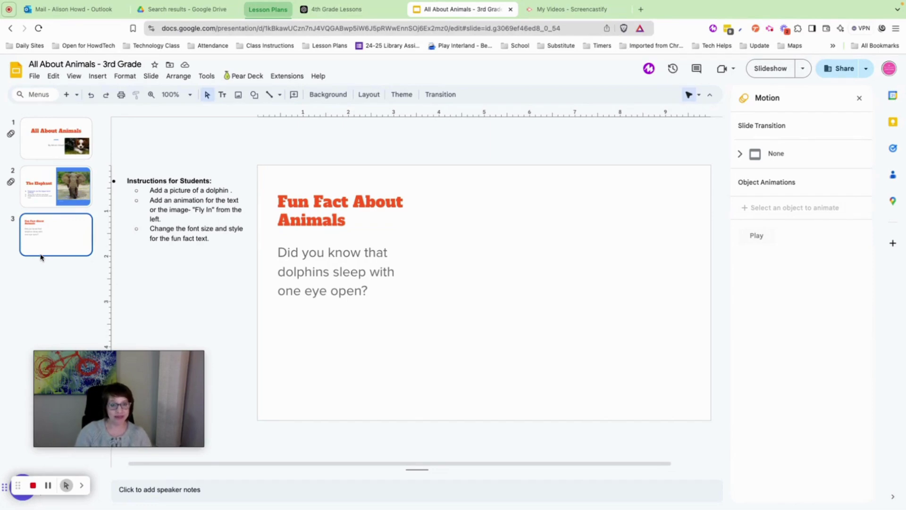
left_click(238, 95)
left_click(250, 127)
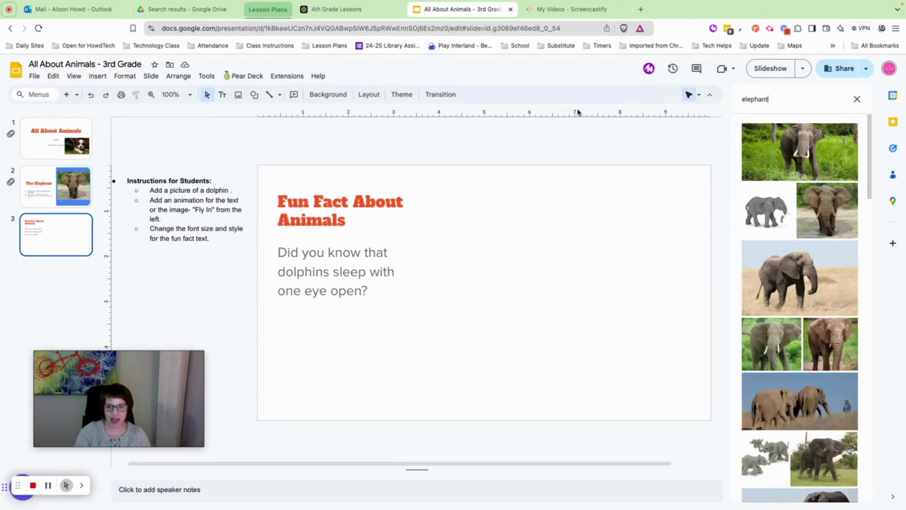
left_click(760, 101)
double_click(758, 102)
type("dolphin")
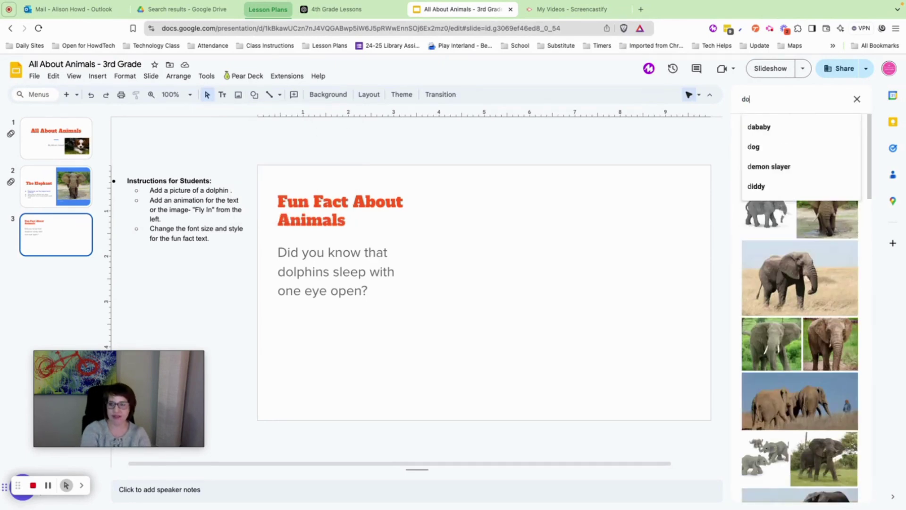
key("Return")
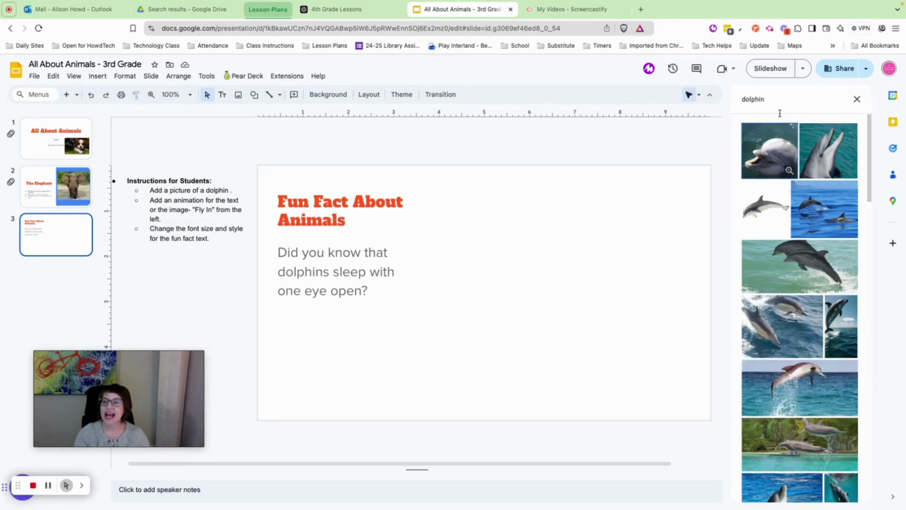
left_click(778, 147)
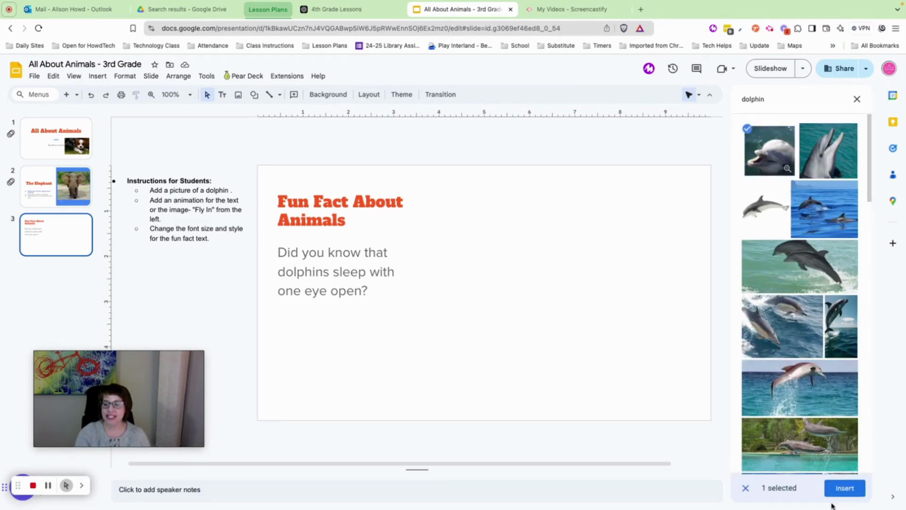
left_click(844, 488)
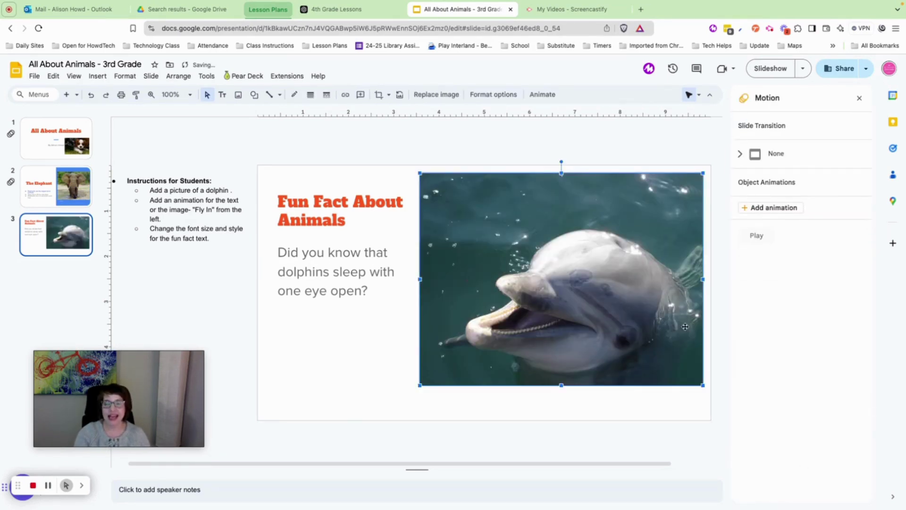
left_click_drag(634, 279, 633, 291)
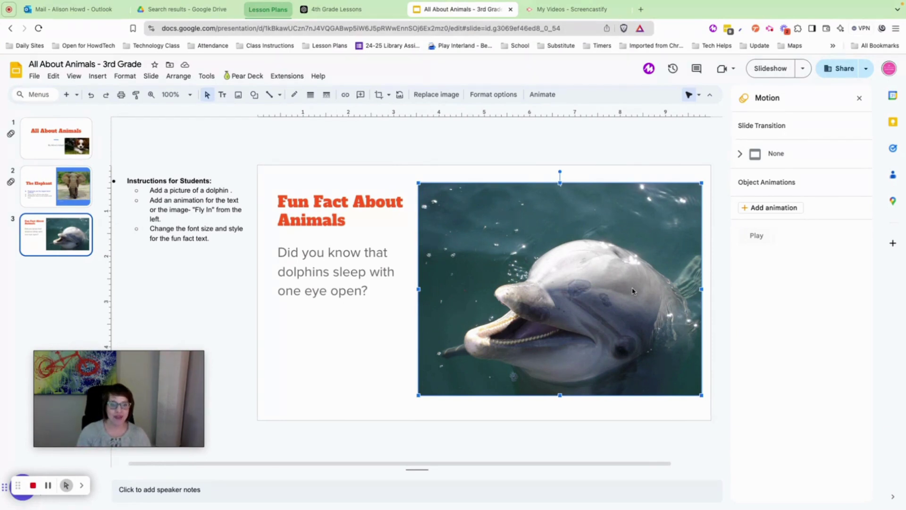
Add a Fly in from left (On click) animation to the dolphin fact text box and preview it.
left_click(381, 305)
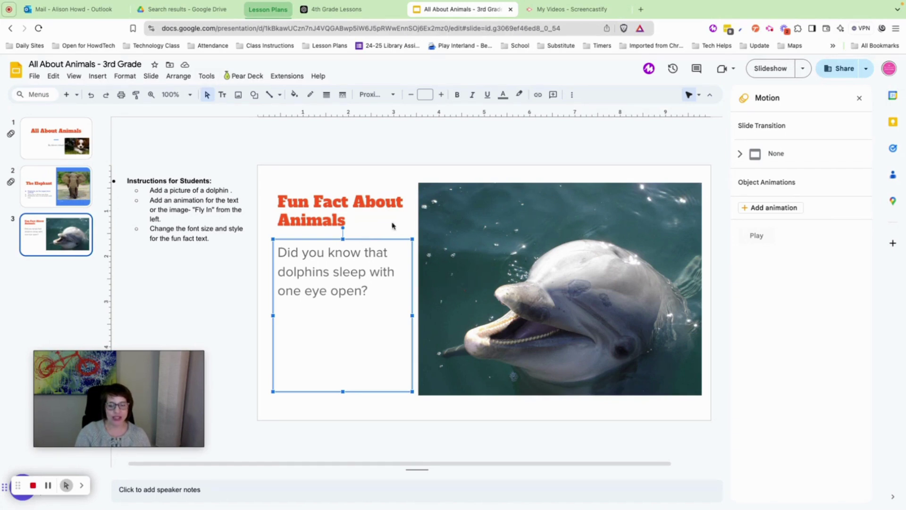
left_click(785, 209)
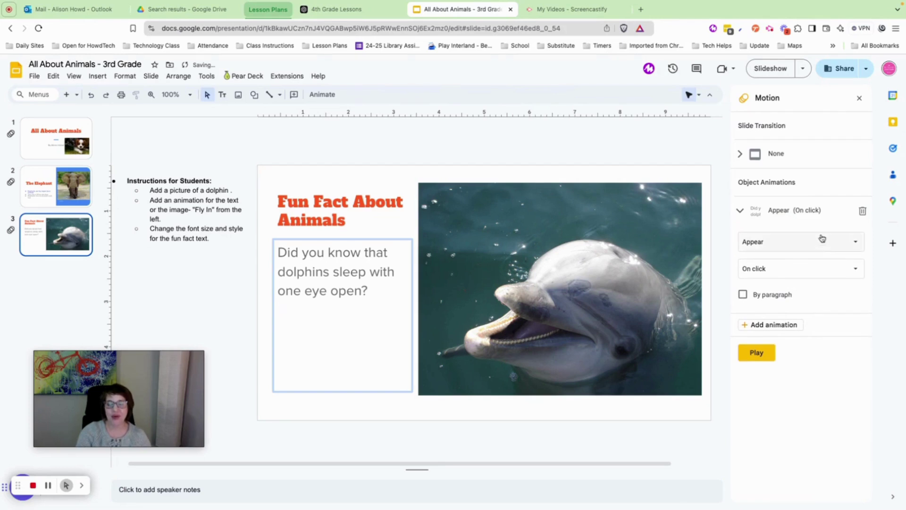
left_click(856, 243)
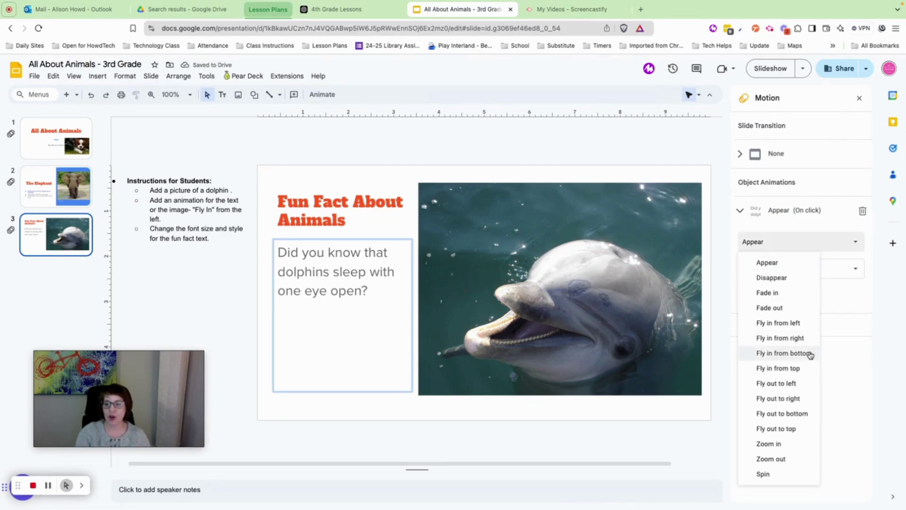
left_click(805, 324)
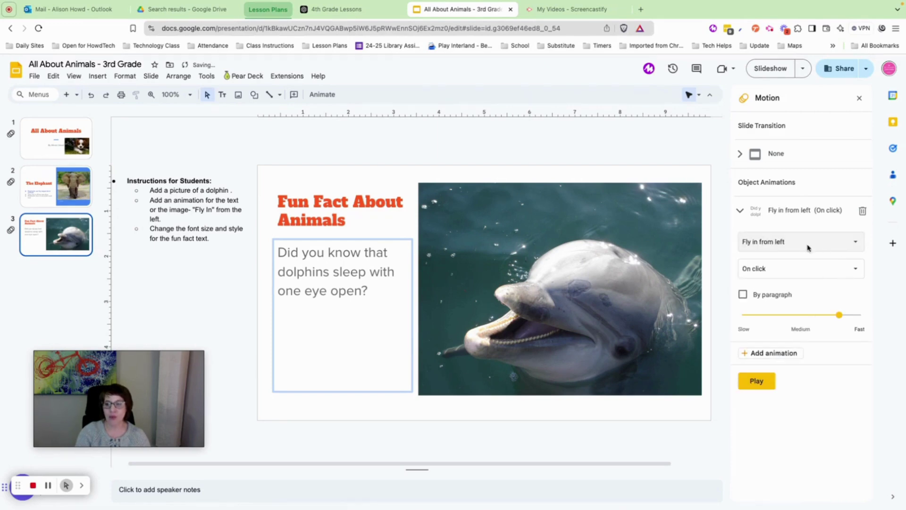
left_click(763, 385)
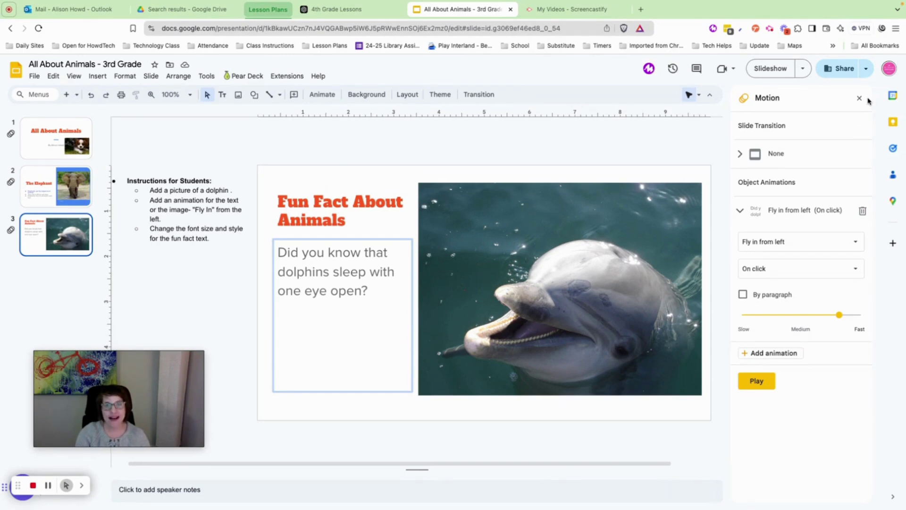
Add a Fly in from right animation starting With previous to the dolphin photo, then preview the slide's animations and stop the playback.
left_click(674, 194)
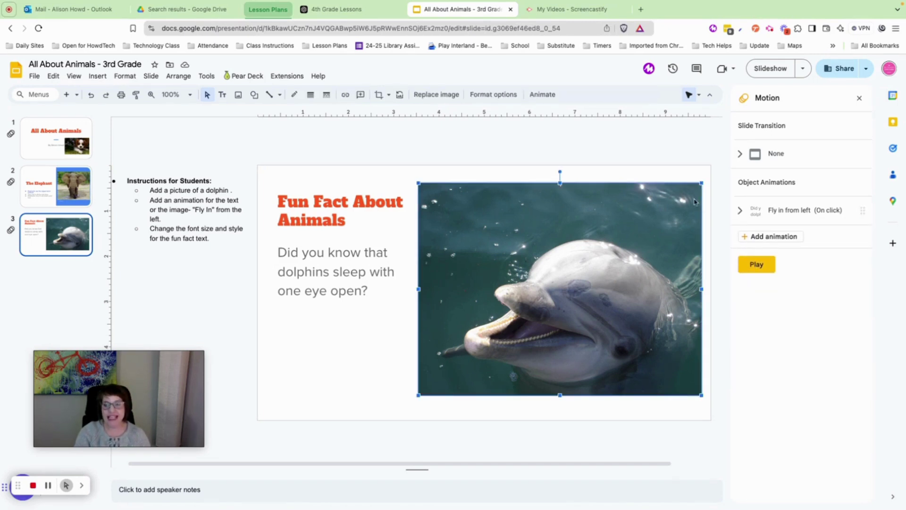
left_click(767, 239)
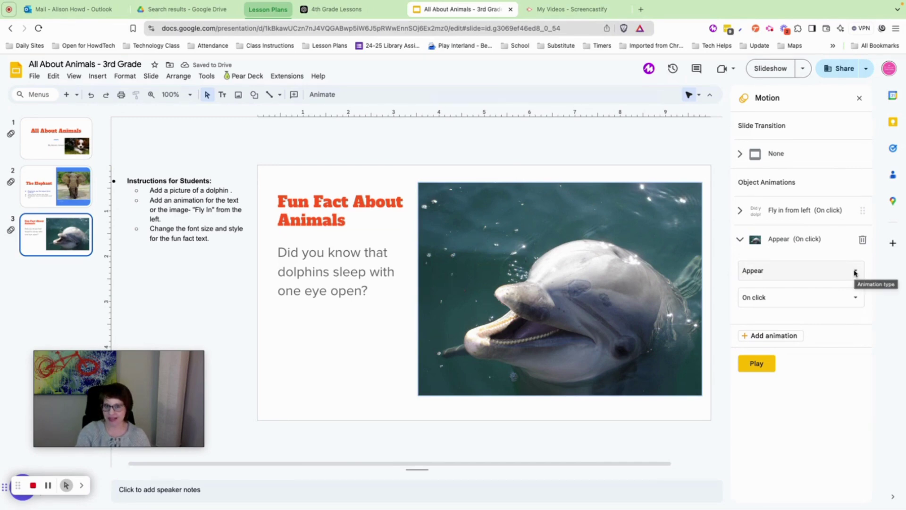
left_click(856, 273)
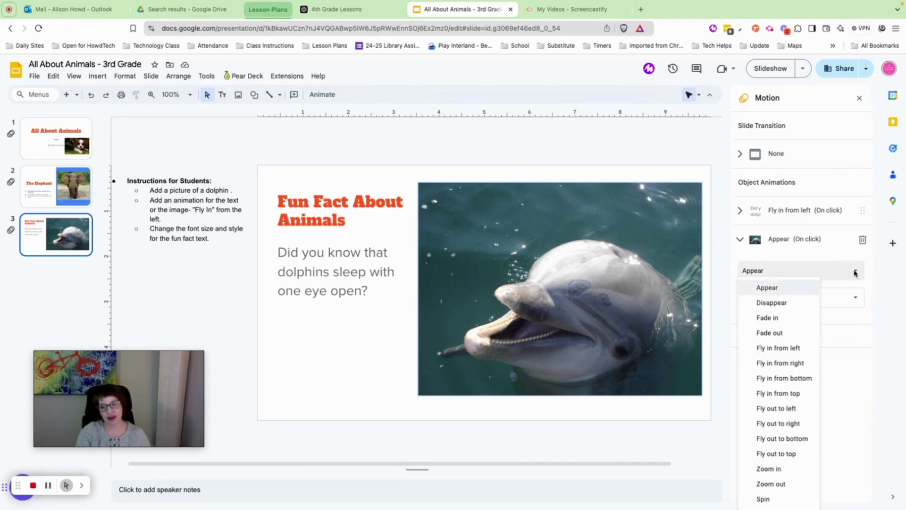
left_click(798, 364)
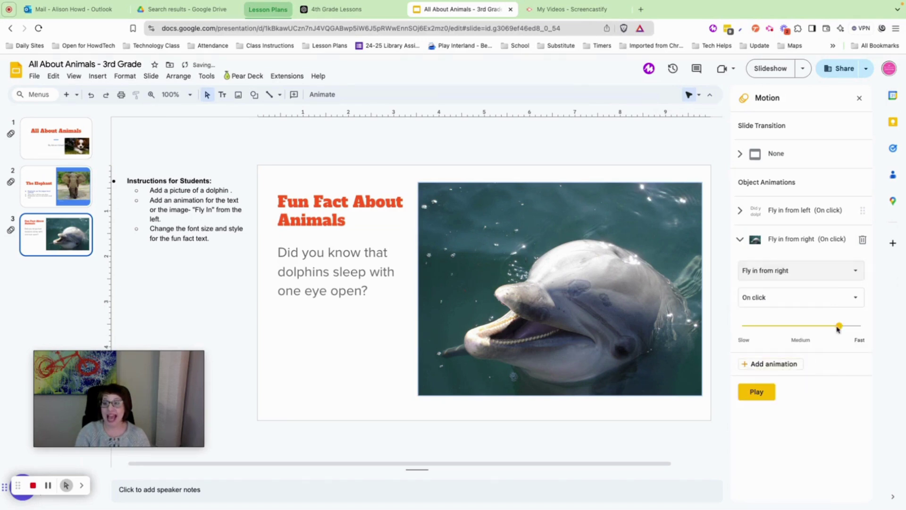
left_click(855, 298)
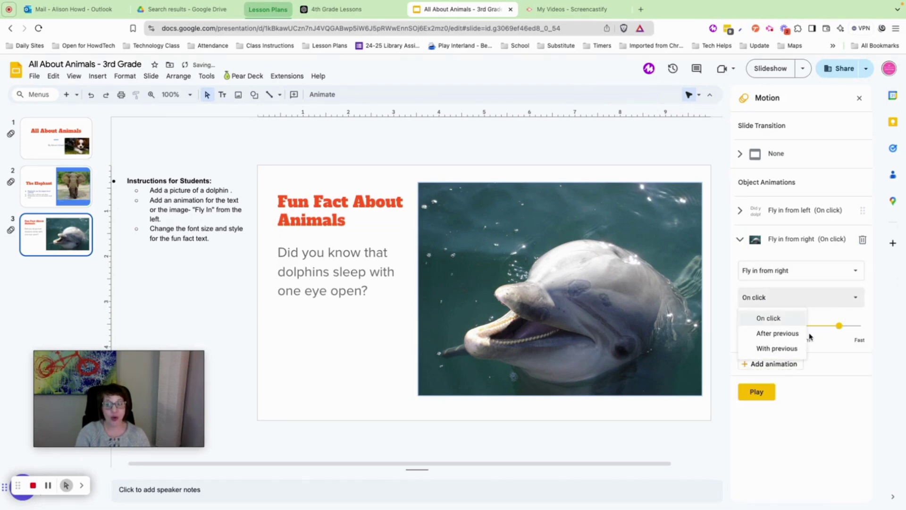
left_click(788, 351)
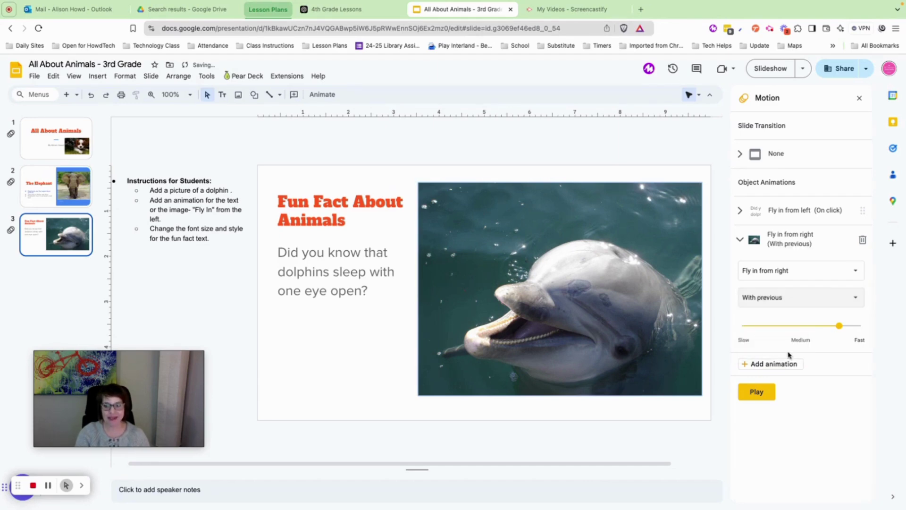
left_click(756, 391)
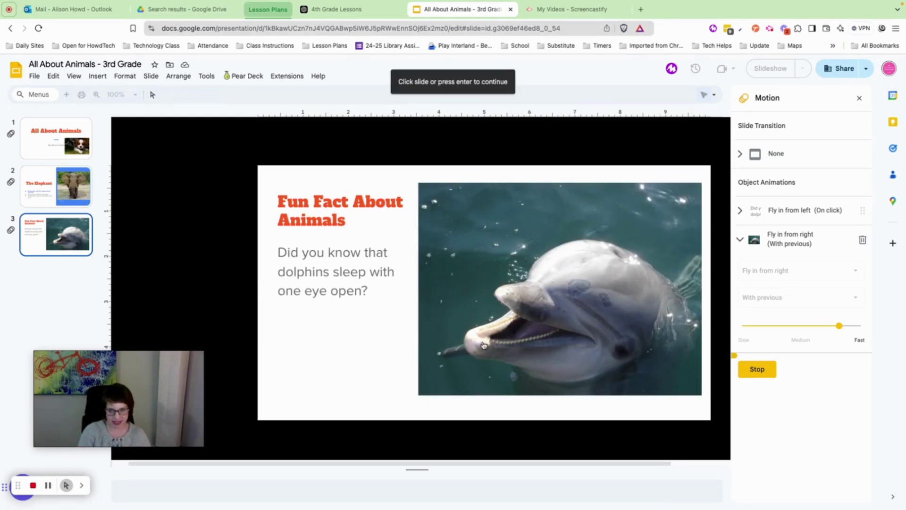
left_click(755, 369)
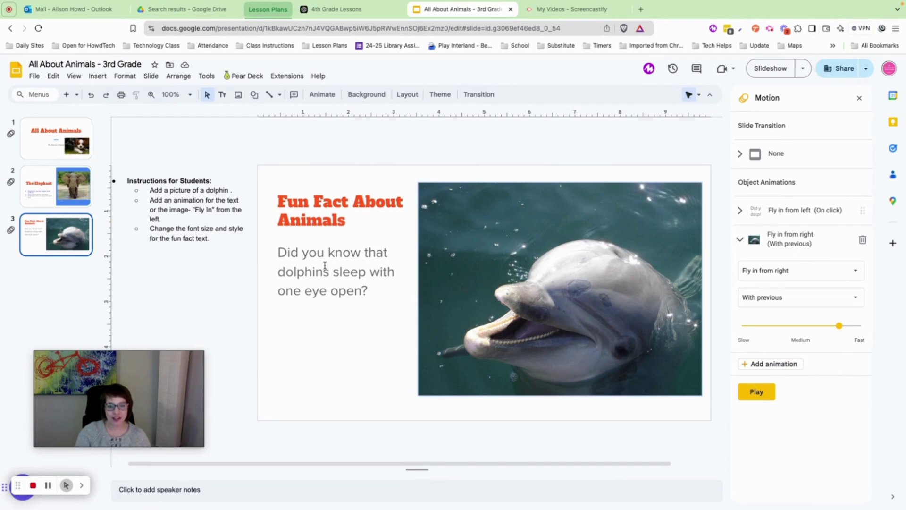
Increase the font size of the whole dolphin fact text box by three increments.
left_click(328, 239)
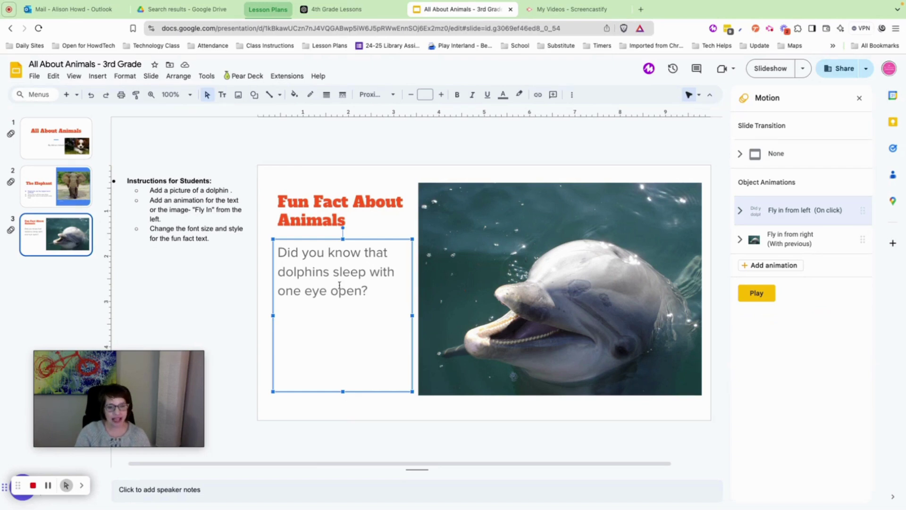
left_click(442, 95)
left_click(442, 95)
left_click(442, 95)
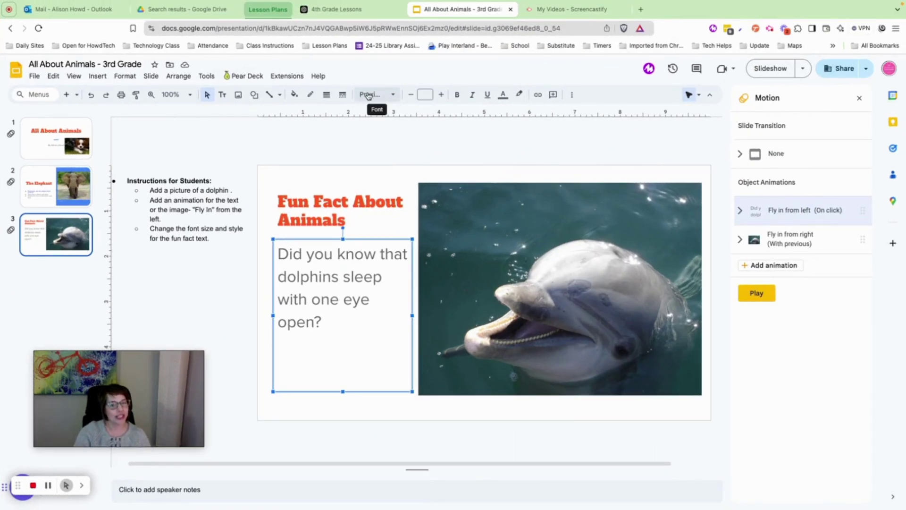
Open the font choices for the dolphin fact text and show the Alegreya weights.
left_click(395, 98)
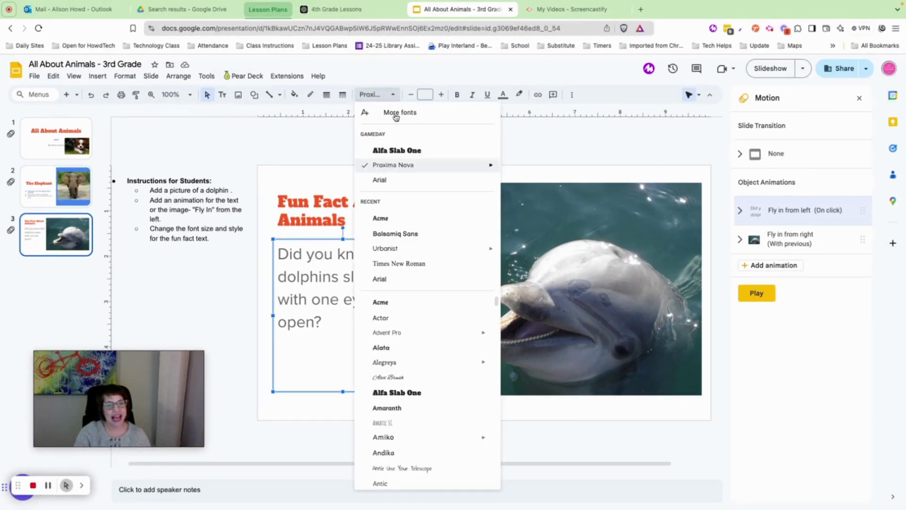
mouse_move(402, 366)
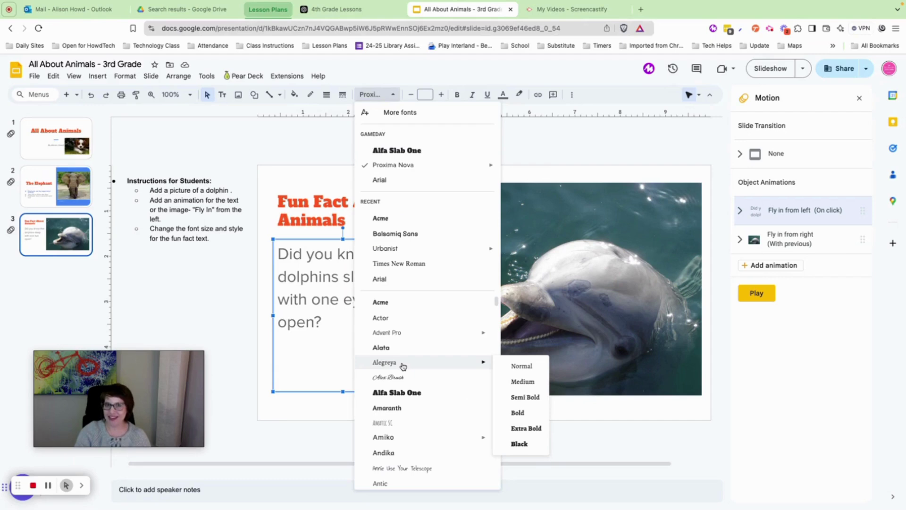